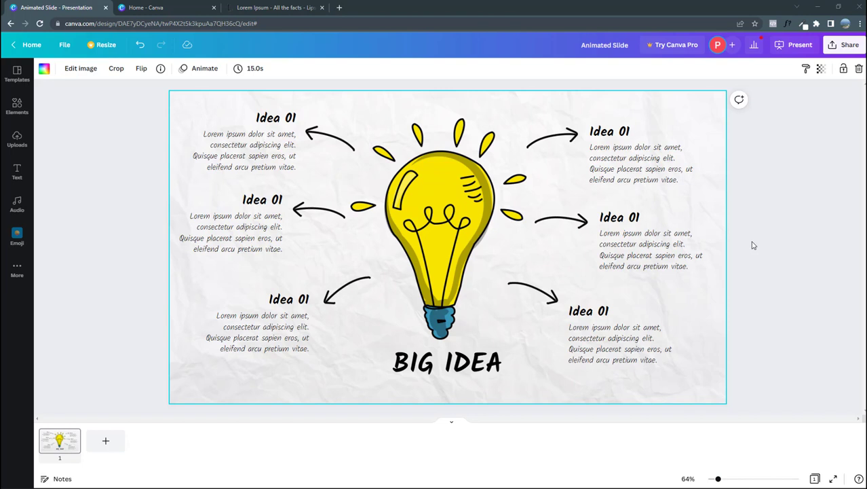
# Step: Present the finished Animated Slide fullscreen, then create a new blank presentation from Canva Home
pyautogui.click(786, 46)
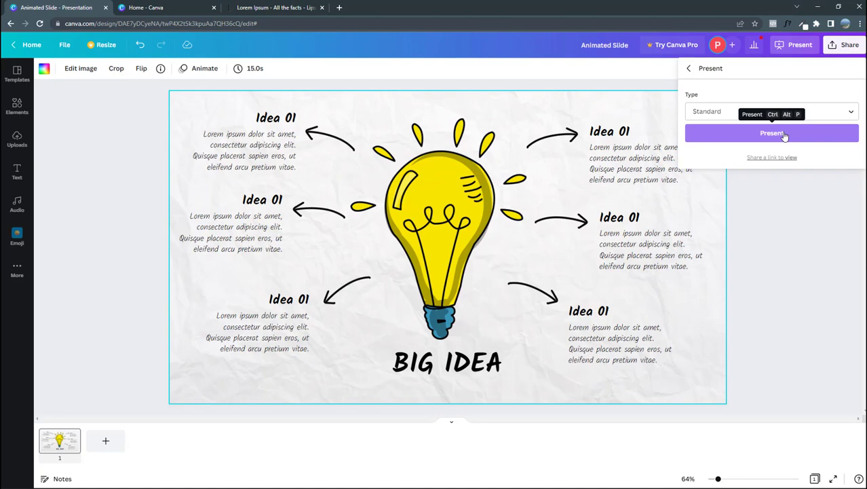
pyautogui.click(772, 134)
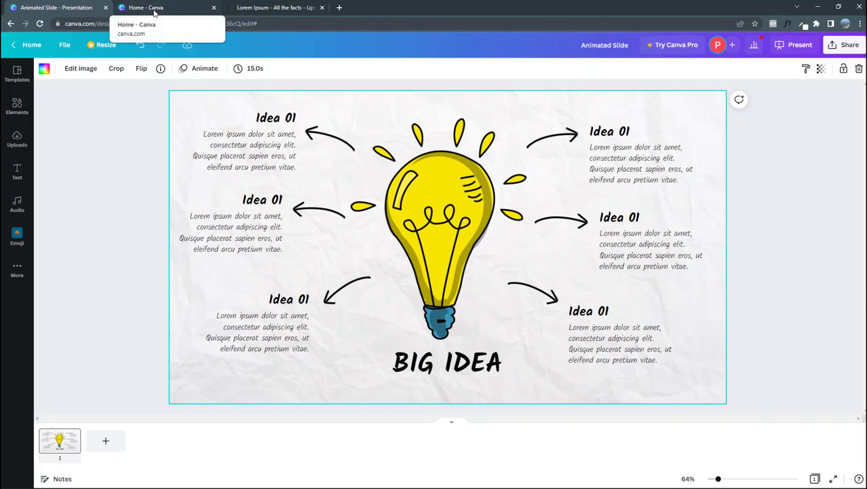
pyautogui.click(155, 8)
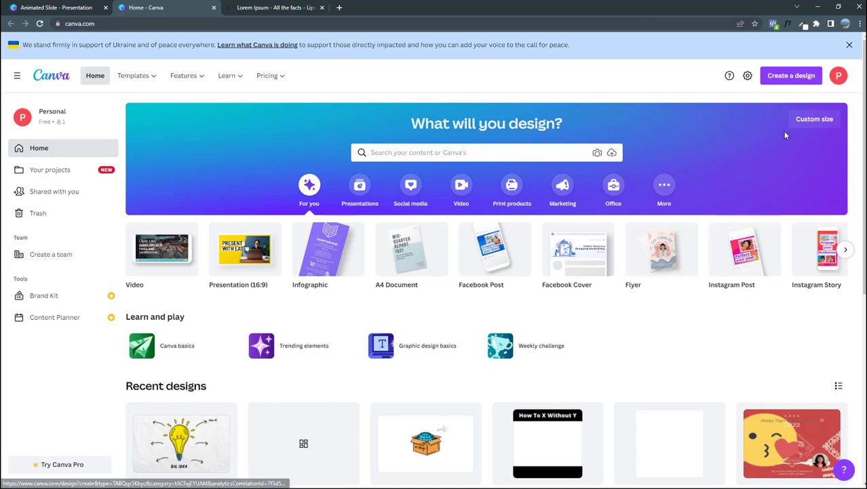
pyautogui.click(788, 78)
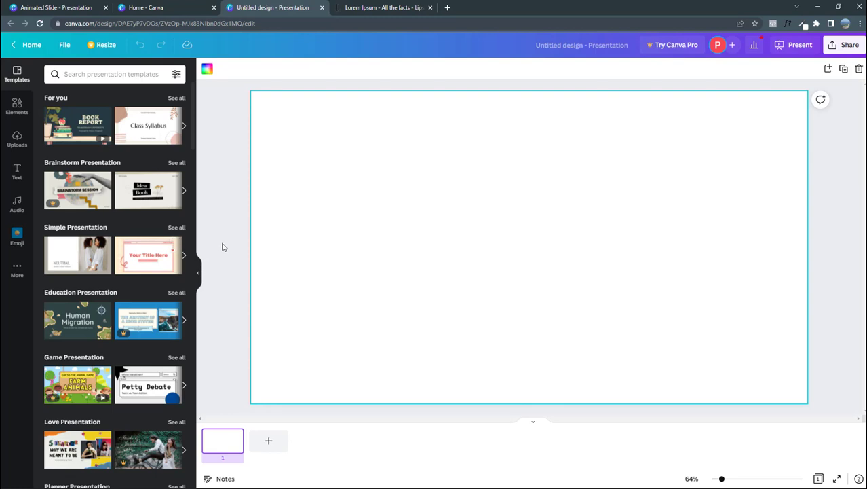
# Step: Upload whitepaper-4 from Bonuses > Textured Backgrounds Pack > white paper
pyautogui.click(17, 140)
pyautogui.click(56, 8)
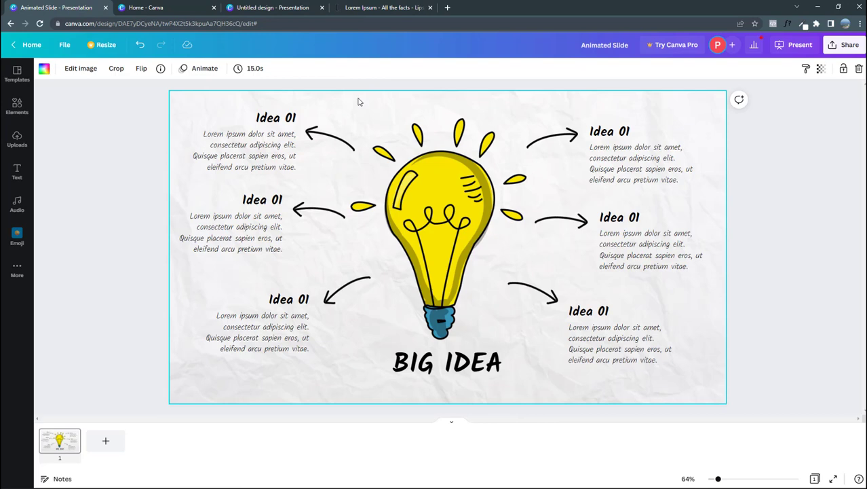
pyautogui.click(275, 10)
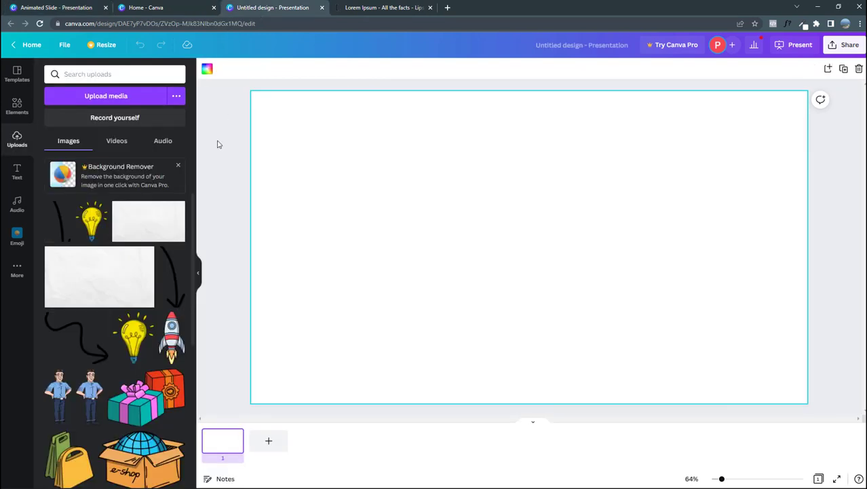
pyautogui.click(115, 97)
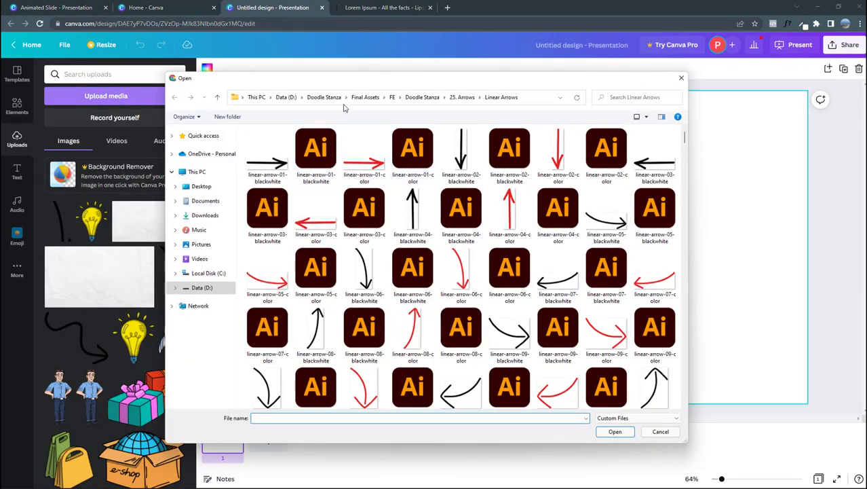
pyautogui.click(421, 97)
pyautogui.click(392, 97)
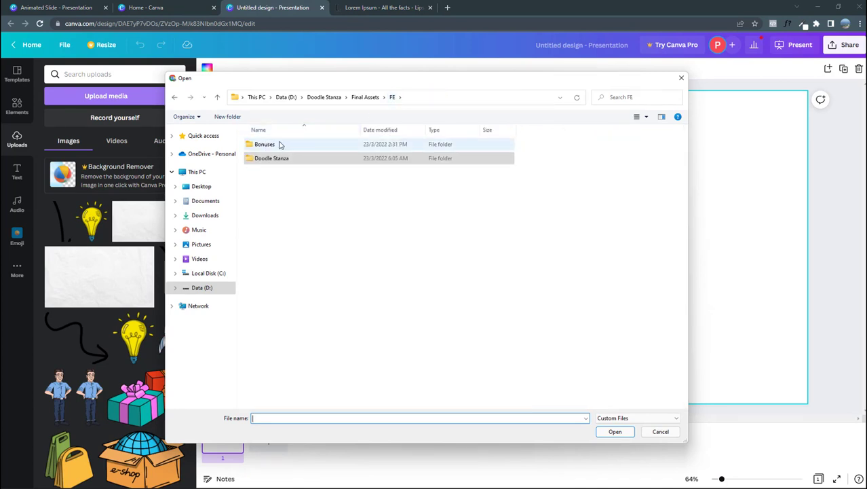
pyautogui.doubleClick(285, 147)
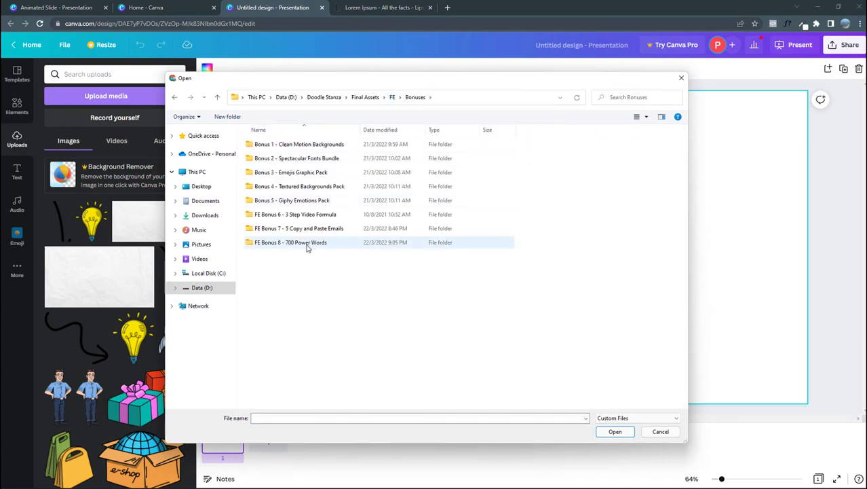
pyautogui.click(318, 190)
pyautogui.moveTo(300, 186)
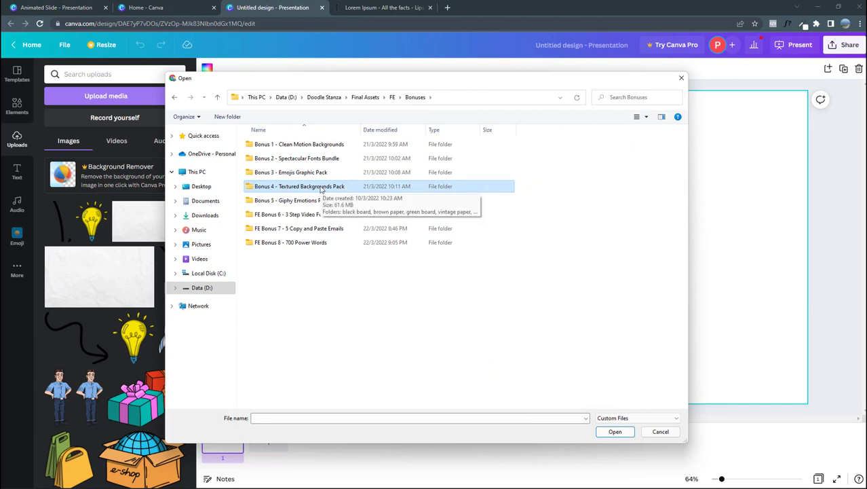
pyautogui.doubleClick(324, 189)
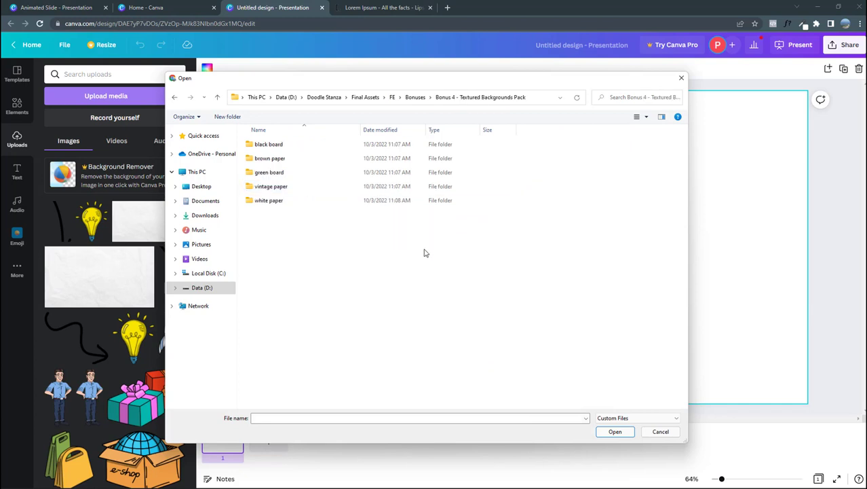
pyautogui.doubleClick(275, 201)
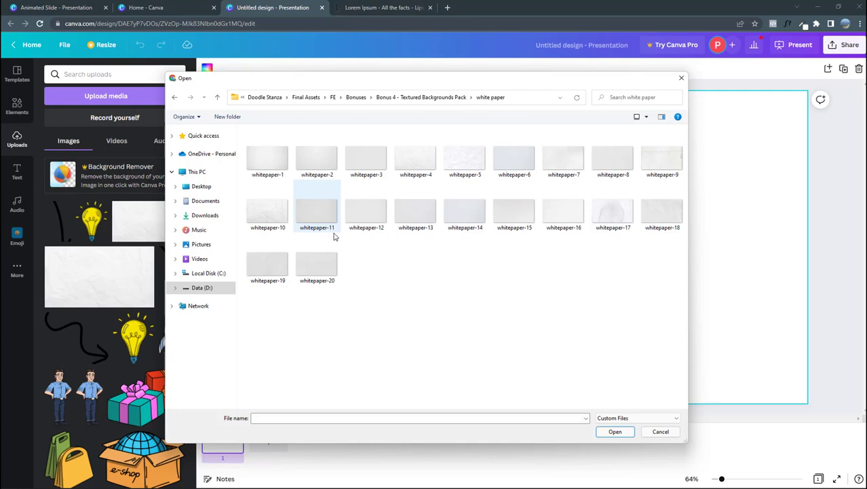
pyautogui.doubleClick(429, 159)
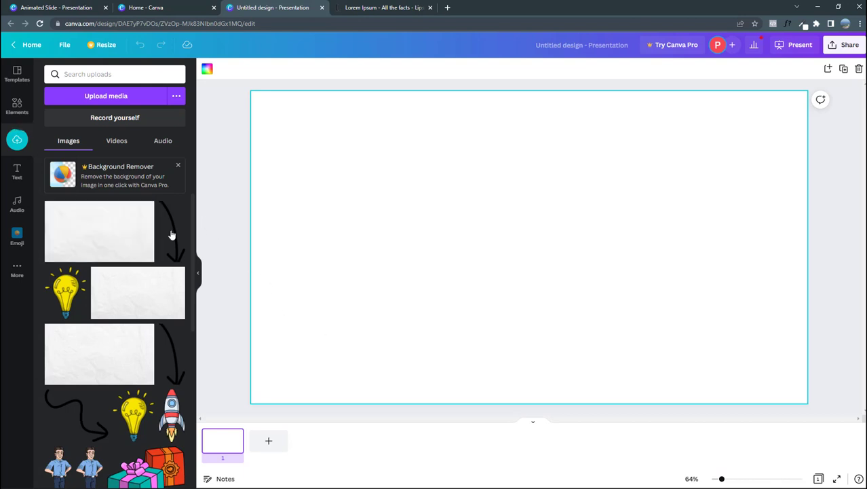
# Step: Place the crumpled paper image on the slide and stretch it to cover the whole slide
pyautogui.moveTo(94, 236); pyautogui.dragTo(475, 197)
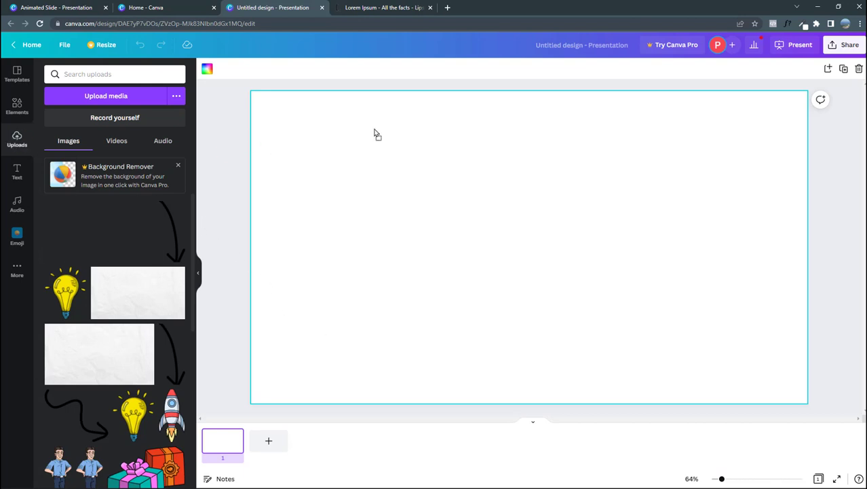
pyautogui.moveTo(520, 231); pyautogui.dragTo(389, 177)
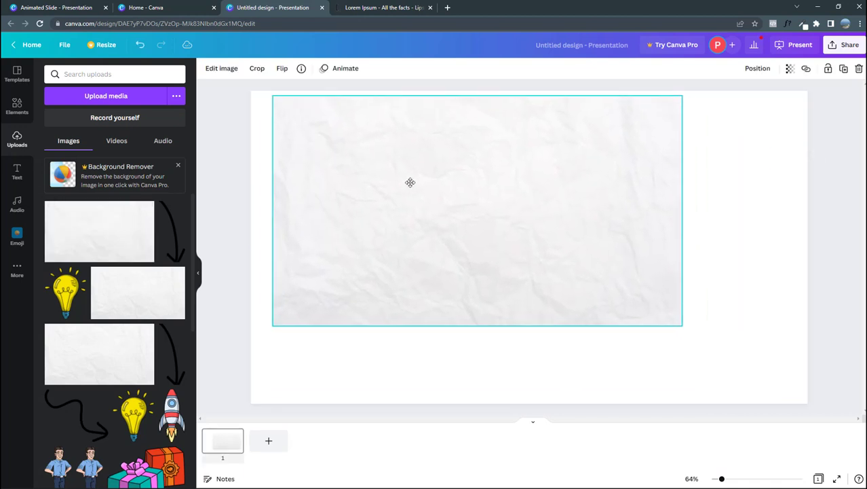
pyautogui.moveTo(662, 319); pyautogui.dragTo(674, 328)
pyautogui.moveTo(744, 373); pyautogui.dragTo(808, 403)
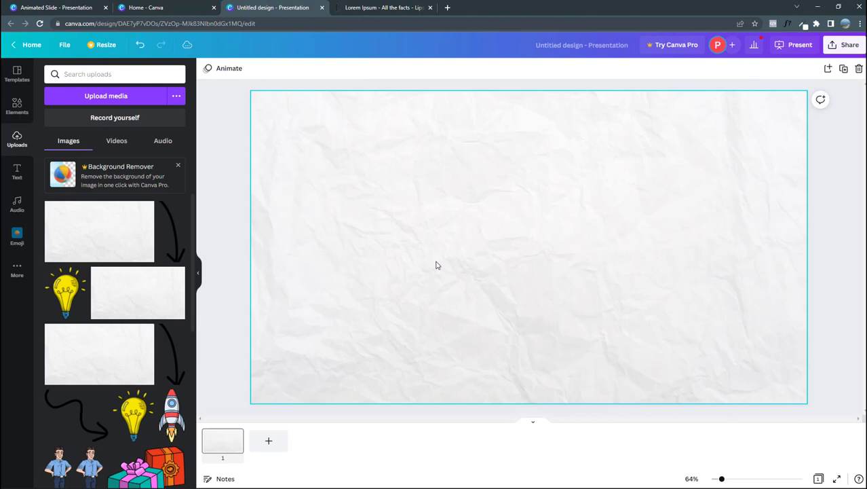
# Step: Upload the business-21-color lightbulb from Doodle Stanza > 17. Business Props
pyautogui.click(108, 100)
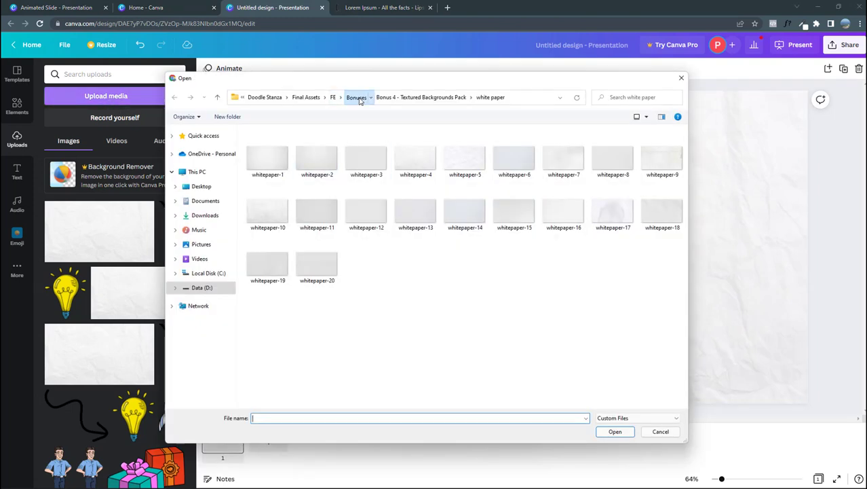
pyautogui.click(356, 98)
pyautogui.click(392, 97)
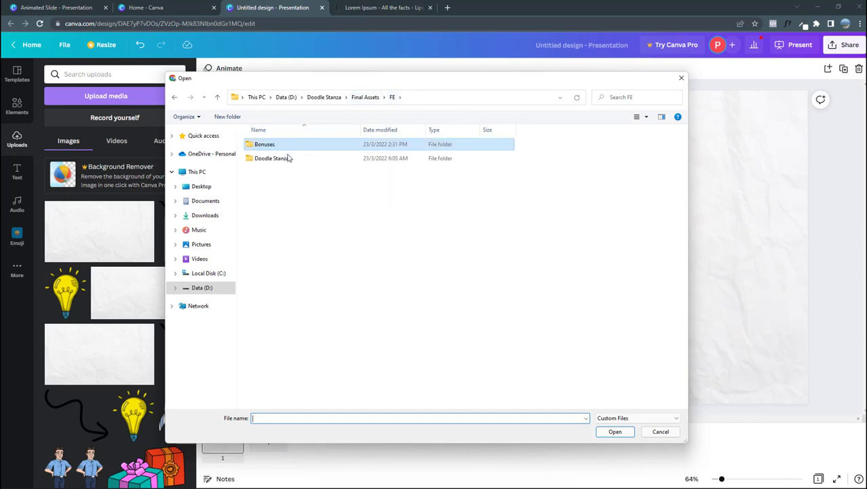
pyautogui.doubleClick(286, 158)
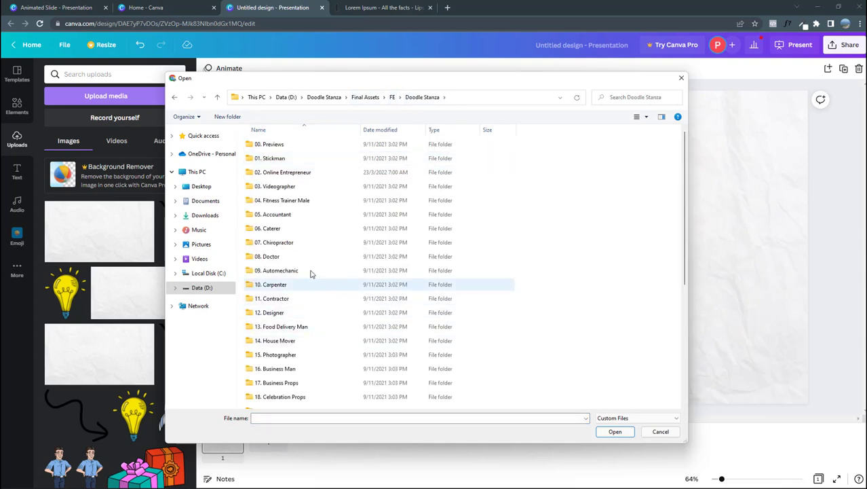
pyautogui.doubleClick(305, 383)
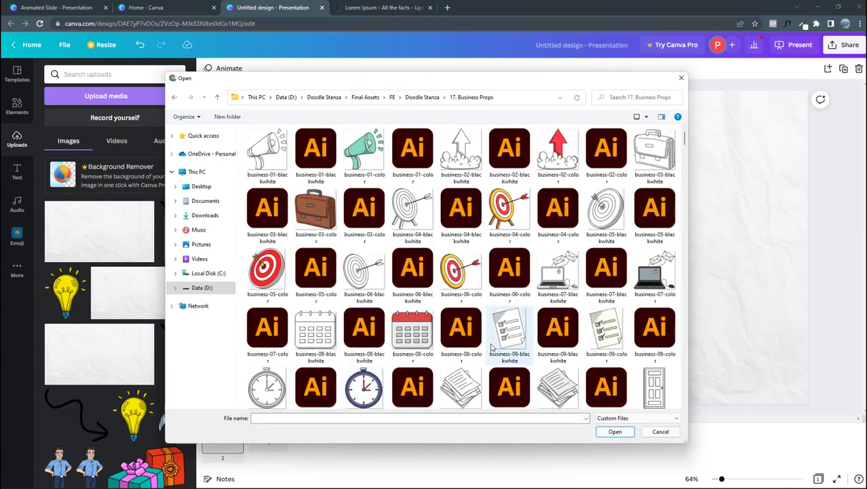
pyautogui.scroll(-5, 487, 344)
pyautogui.scroll(-3, 487, 344)
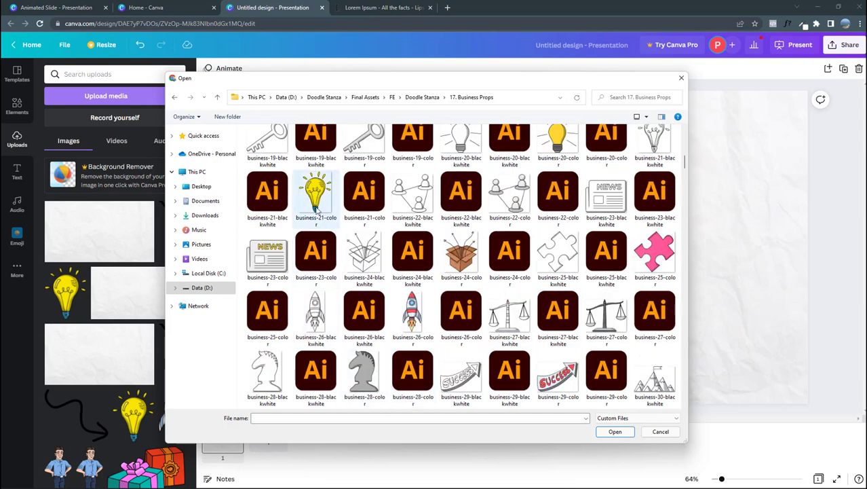
pyautogui.click(319, 193)
pyautogui.click(371, 194)
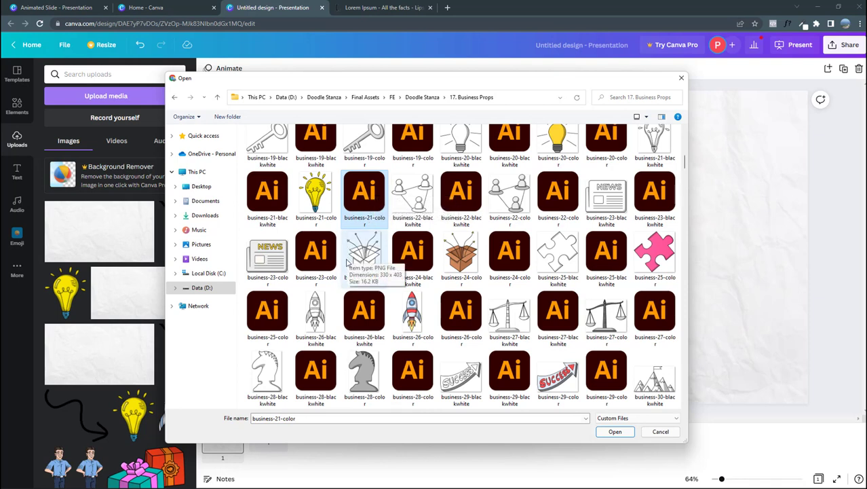
pyautogui.click(318, 200)
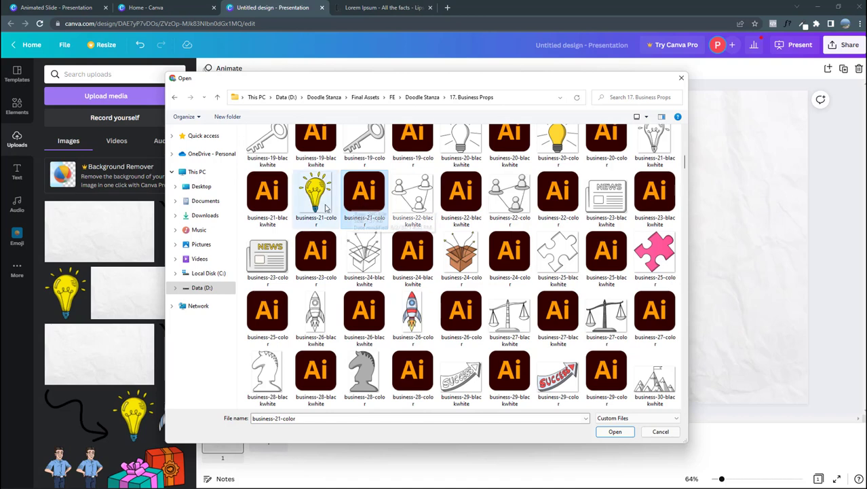
pyautogui.click(362, 209)
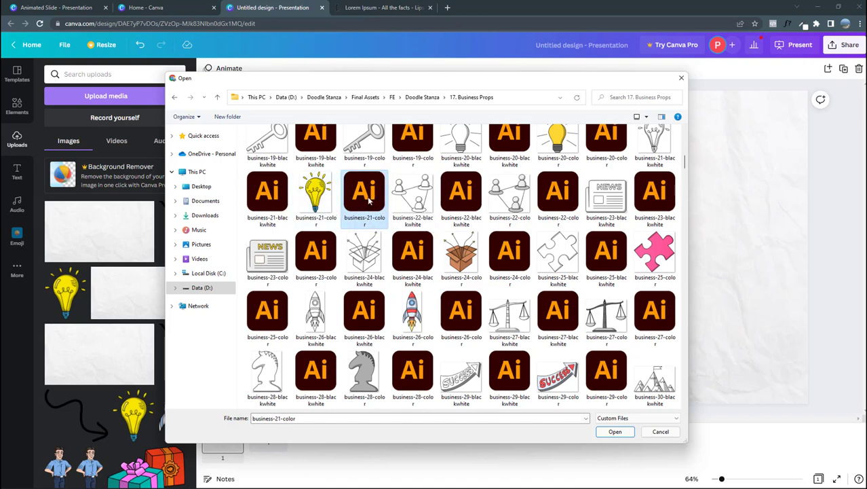
pyautogui.doubleClick(369, 207)
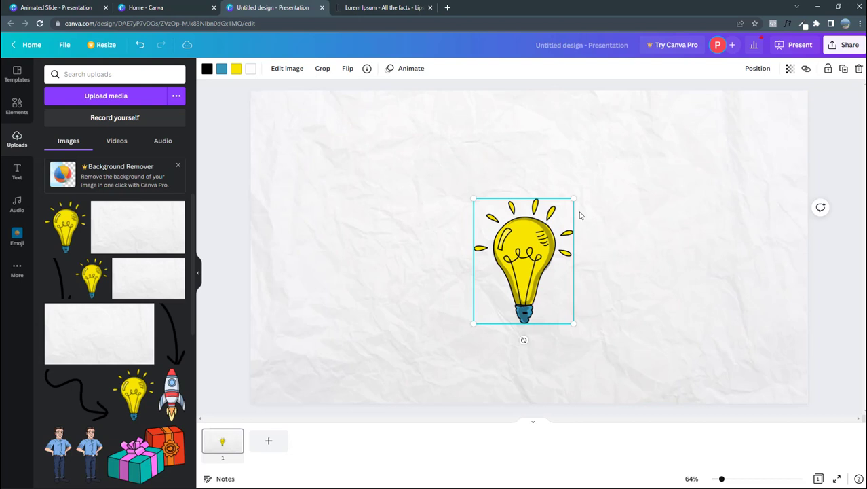
# Step: Enlarge the yellow lightbulb and centre it on the slide
pyautogui.moveTo(570, 201); pyautogui.dragTo(651, 102)
pyautogui.moveTo(594, 172); pyautogui.dragTo(561, 197)
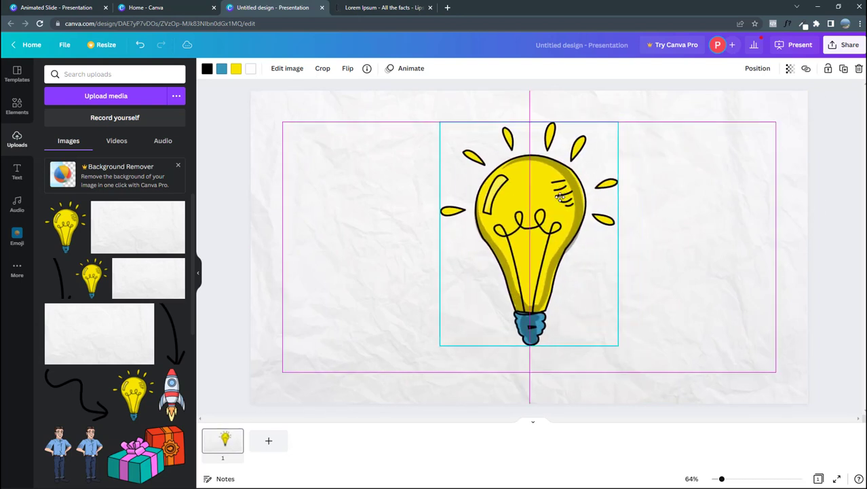
pyautogui.click(323, 190)
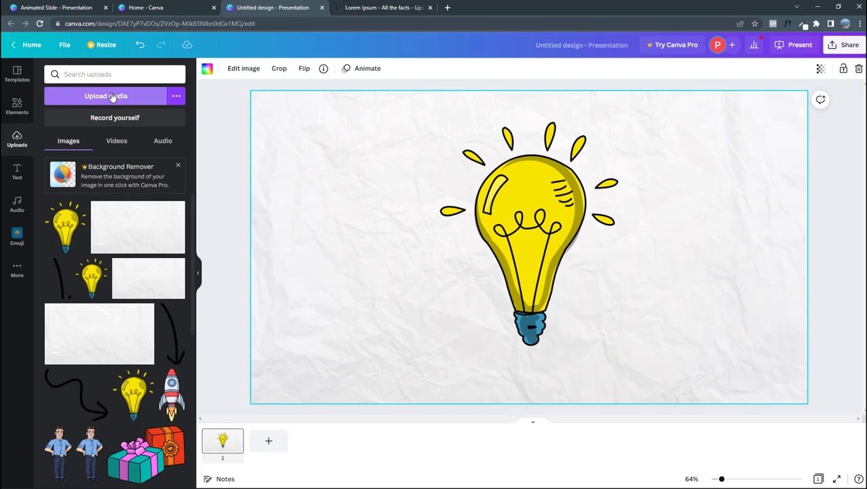
# Step: Upload a black arrow file from Doodle Stanza > 25. Arrows > Linear Arrows
pyautogui.click(87, 8)
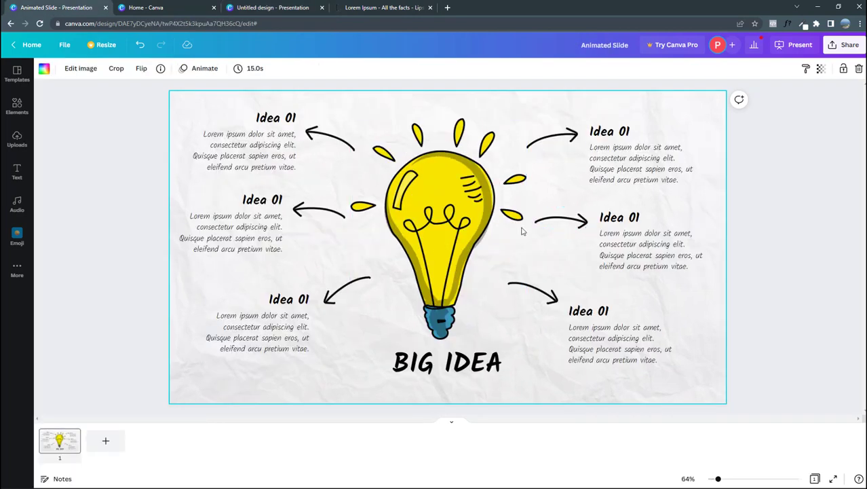
pyautogui.click(258, 8)
pyautogui.click(129, 98)
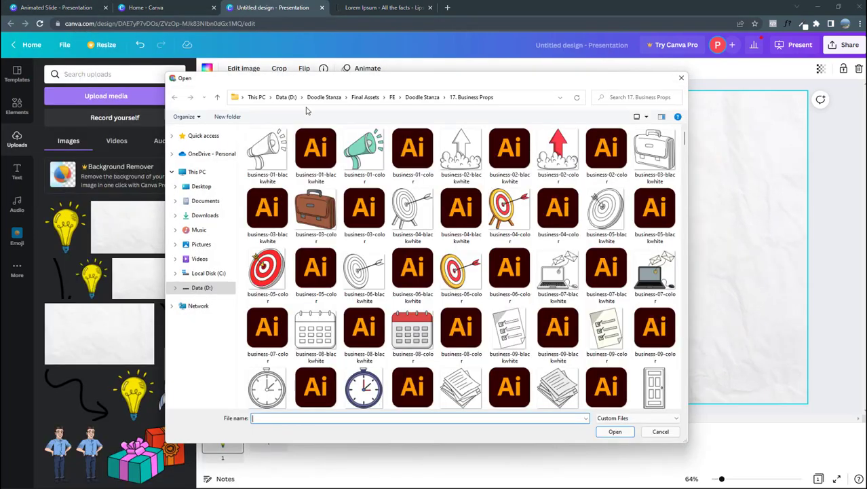
pyautogui.click(422, 97)
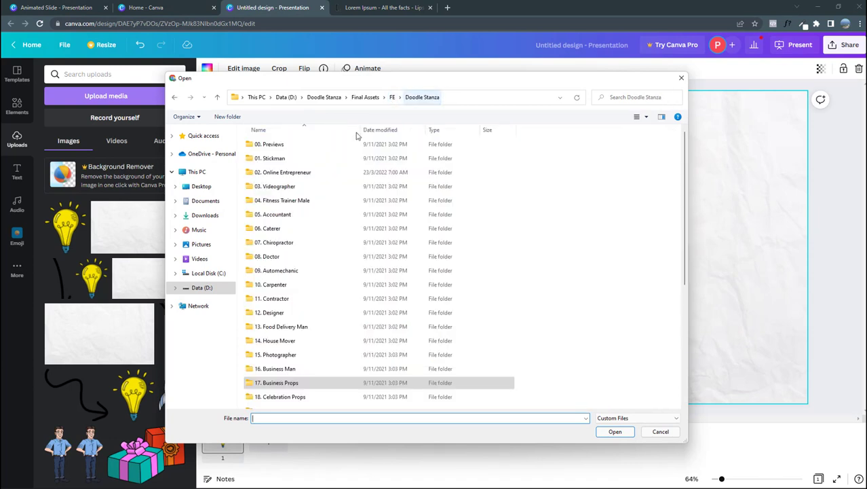
pyautogui.scroll(-4, 300, 361)
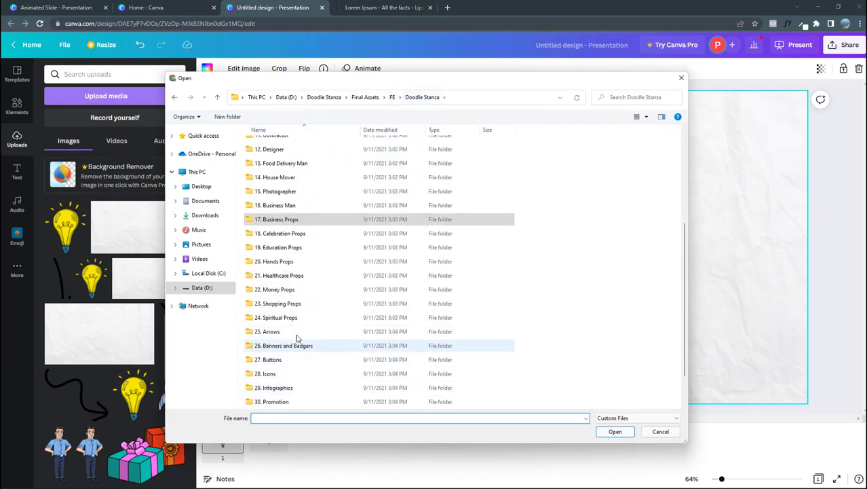
pyautogui.doubleClick(297, 332)
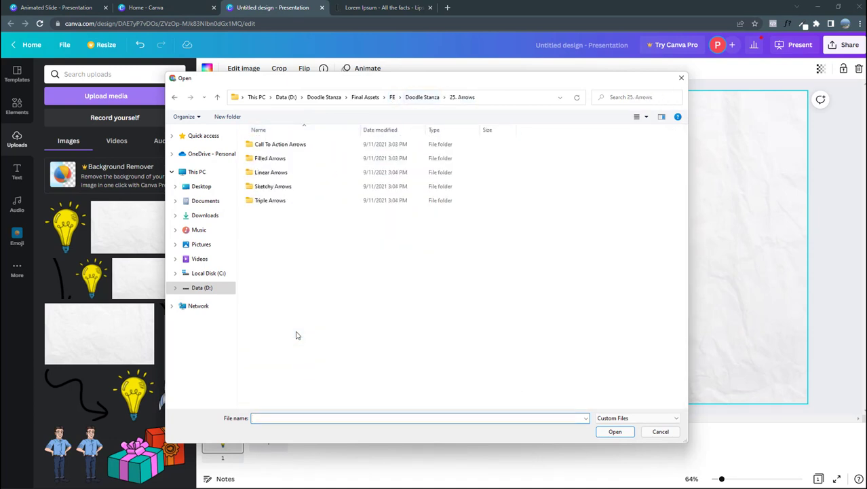
pyautogui.doubleClick(297, 174)
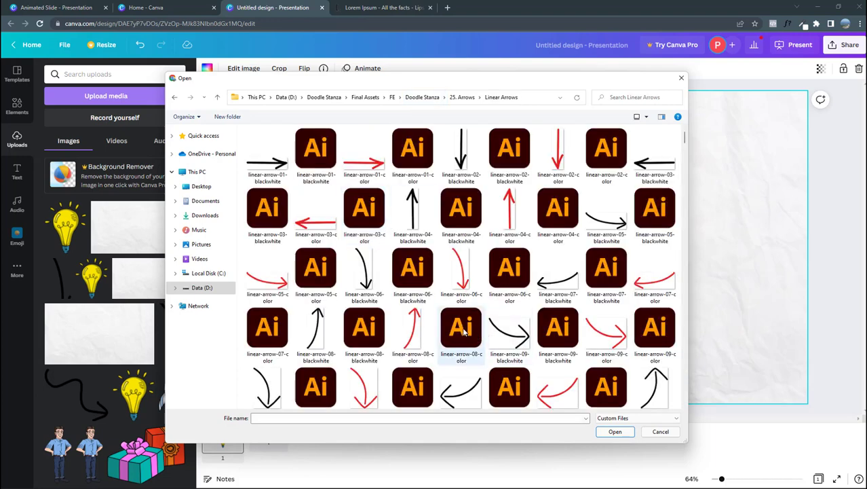
pyautogui.doubleClick(420, 264)
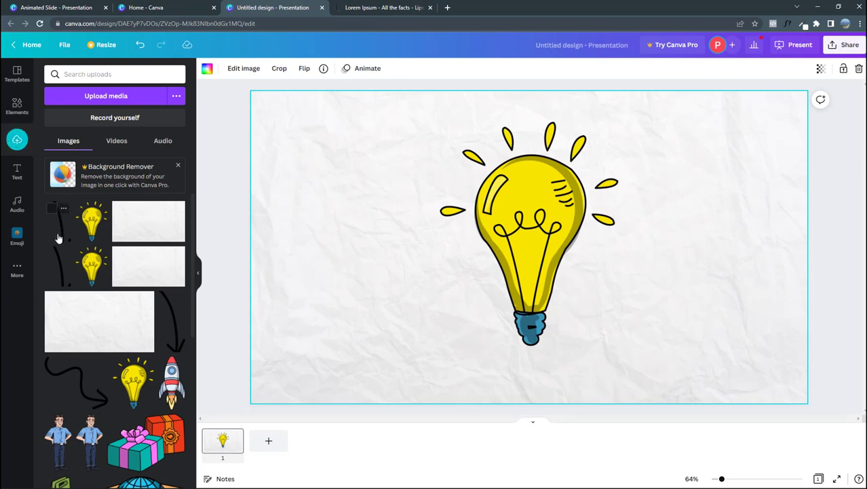
# Step: Add the arrow right of the bulb, rotate it, and duplicate it into three right-side arrows
pyautogui.click(58, 238)
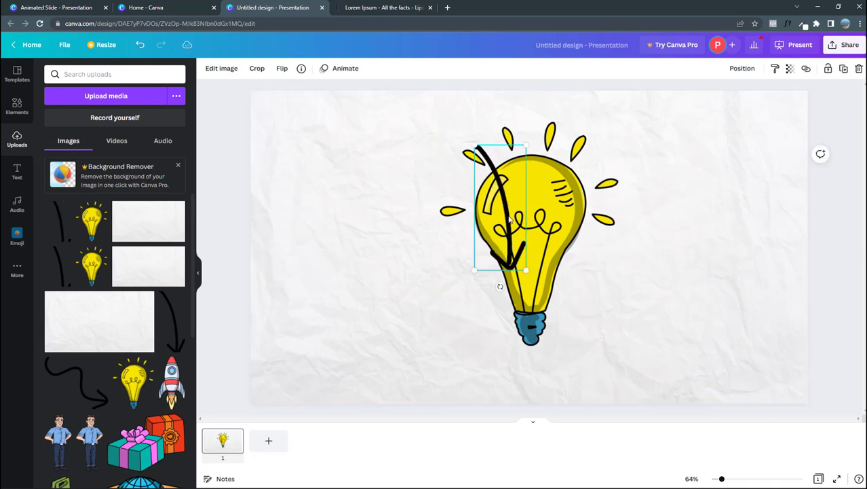
pyautogui.moveTo(509, 218); pyautogui.dragTo(705, 187)
pyautogui.moveTo(696, 254)
pyautogui.mouseDown()
pyautogui.moveTo(768, 144)
pyautogui.moveTo(699, 178)
pyautogui.moveTo(662, 146)
pyautogui.moveTo(663, 152)
pyautogui.mouseUp()
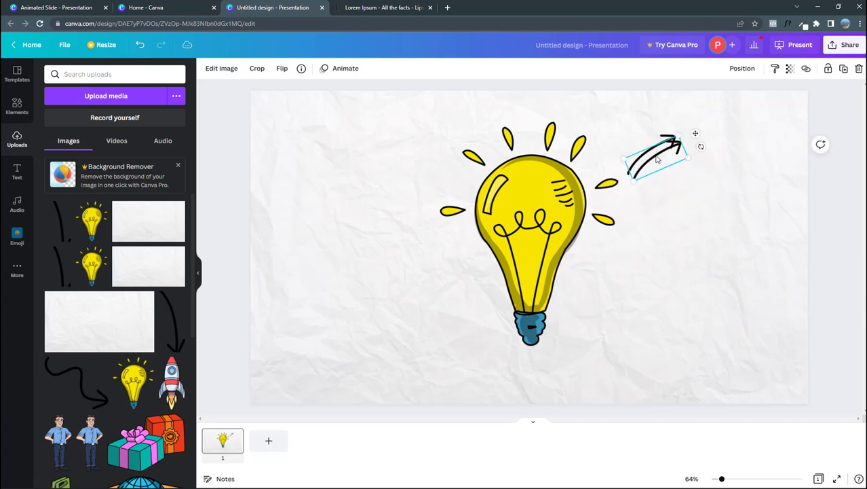
pyautogui.hotkey('ctrl', 'd')
pyautogui.moveTo(653, 178)
pyautogui.mouseDown()
pyautogui.moveTo(646, 233)
pyautogui.moveTo(691, 250)
pyautogui.moveTo(656, 251)
pyautogui.moveTo(676, 354)
pyautogui.moveTo(600, 313)
pyautogui.mouseUp()
pyautogui.hotkey('ctrl', 'd')
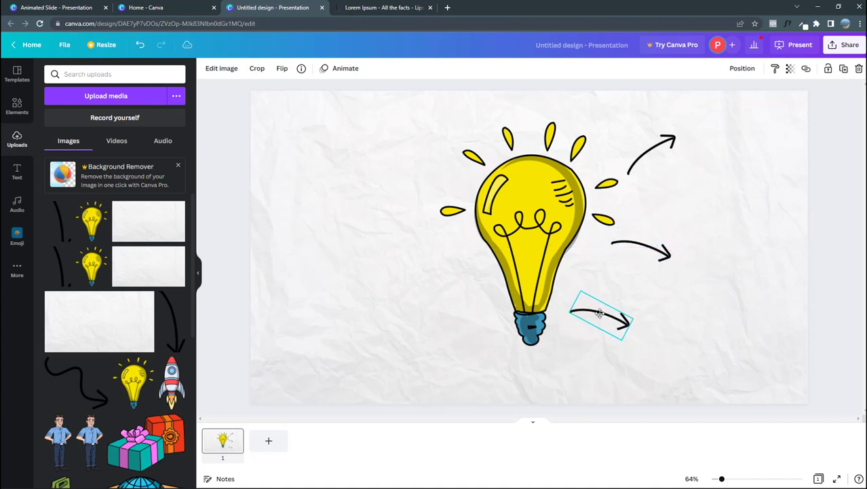
pyautogui.hotkey('ctrl', 'z')
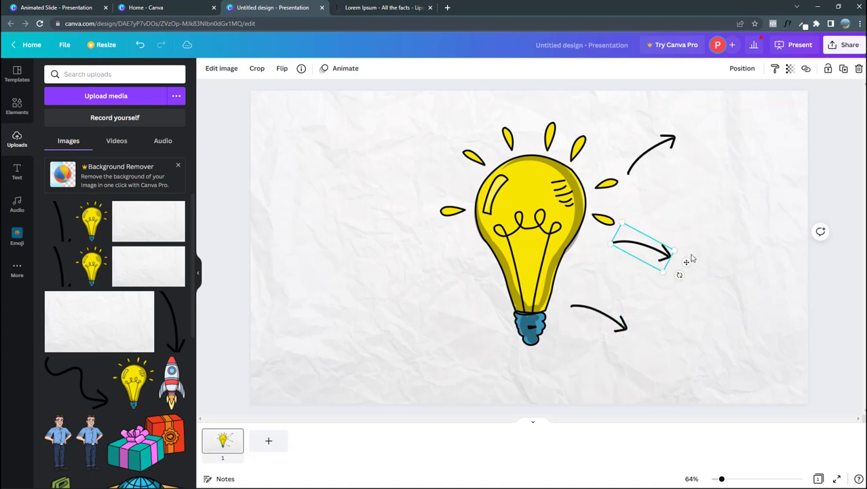
pyautogui.moveTo(679, 274); pyautogui.dragTo(681, 265)
pyautogui.click(649, 200)
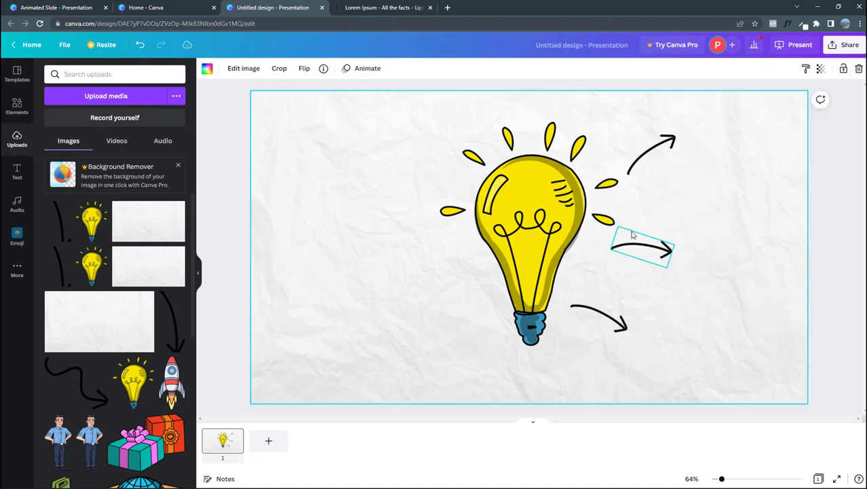
pyautogui.moveTo(622, 327); pyautogui.dragTo(640, 328)
pyautogui.moveTo(639, 248); pyautogui.dragTo(646, 242)
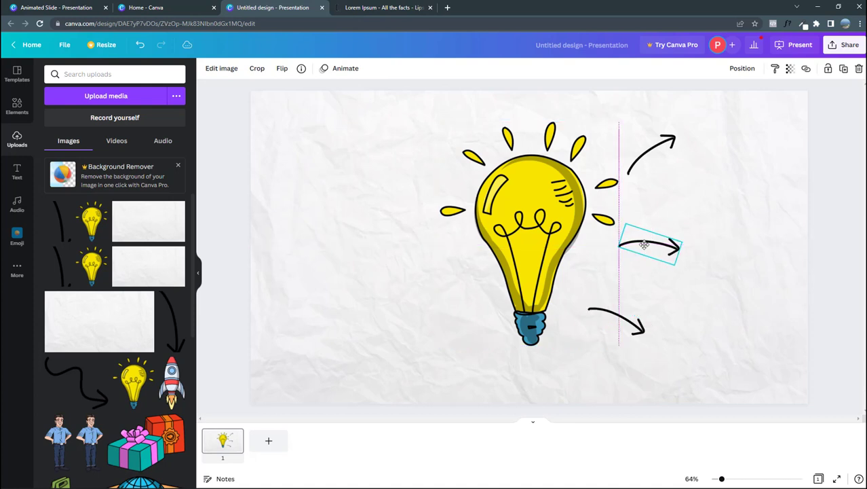
# Step: Select the three right arrows and place a copy of them left of the bulb
pyautogui.click(654, 153)
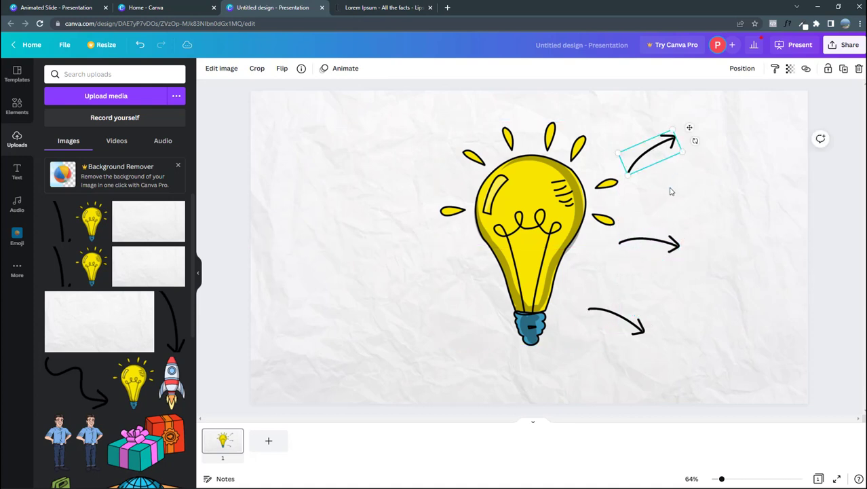
pyautogui.keyDown('shift'); pyautogui.click(658, 250); pyautogui.keyUp('shift')
pyautogui.keyDown('shift'); pyautogui.click(639, 333); pyautogui.keyUp('shift')
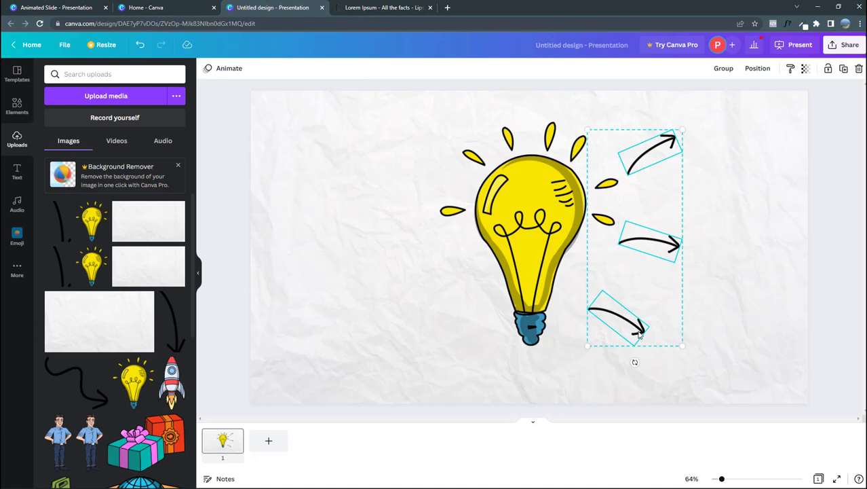
pyautogui.moveTo(639, 334); pyautogui.dragTo(645, 339)
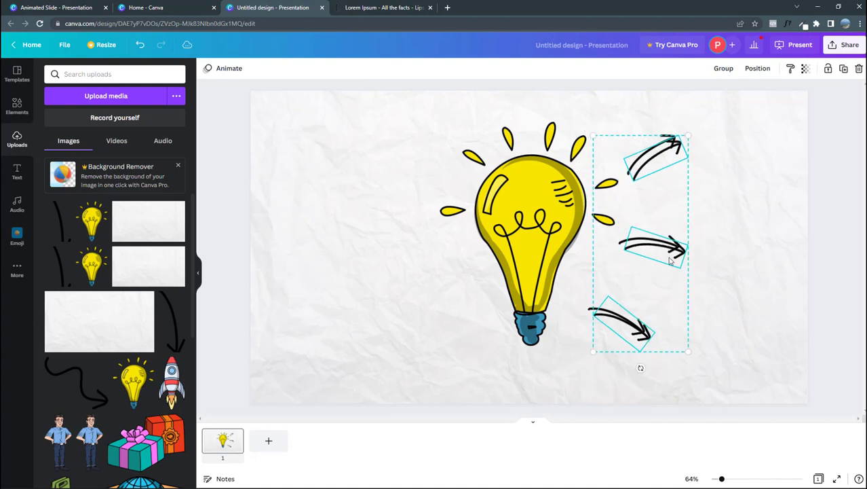
pyautogui.hotkey('ctrl', 'd')
pyautogui.moveTo(594, 214); pyautogui.dragTo(361, 201)
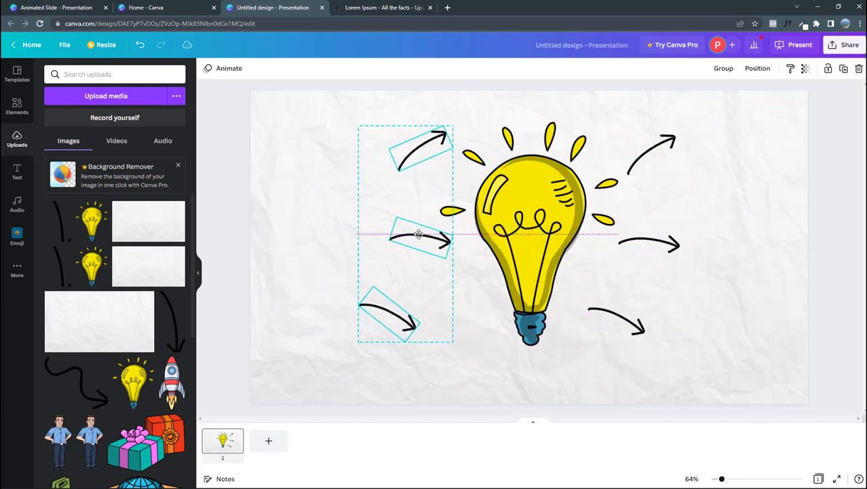
# Step: Flip each of the three left-side arrows so they point away from the bulb
pyautogui.click(421, 146)
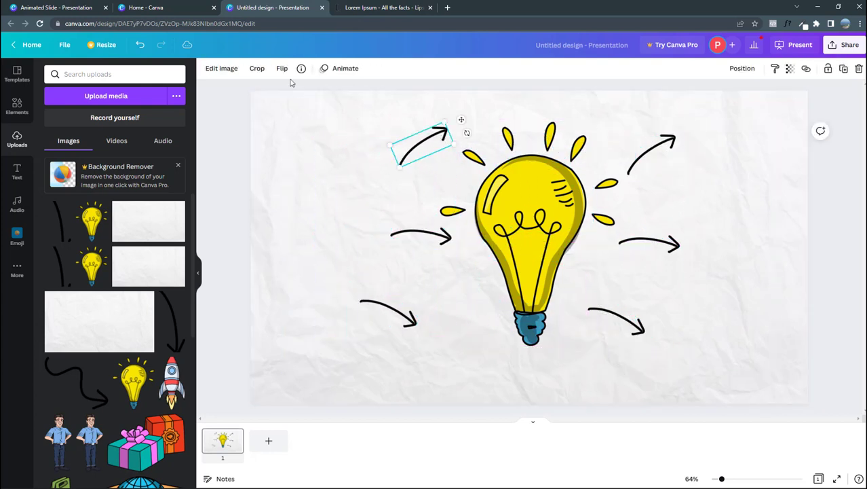
pyautogui.click(281, 68)
pyautogui.click(301, 113)
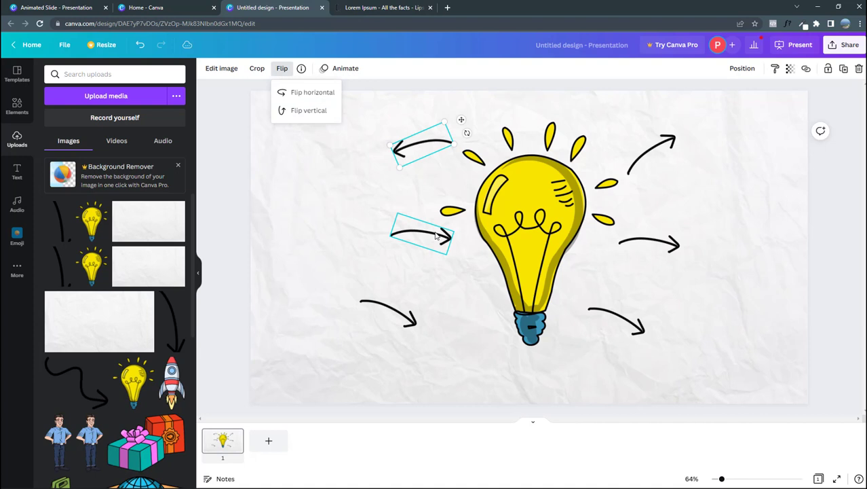
pyautogui.click(434, 235)
pyautogui.click(282, 68)
pyautogui.click(297, 100)
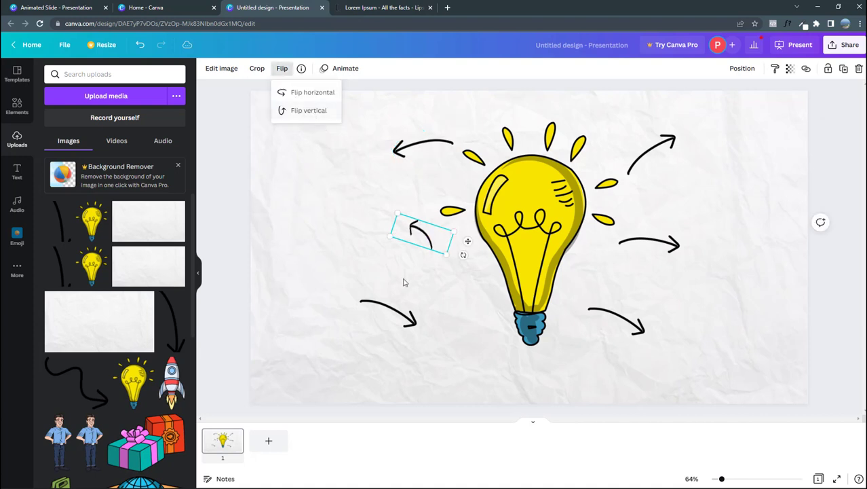
pyautogui.click(411, 323)
pyautogui.click(281, 68)
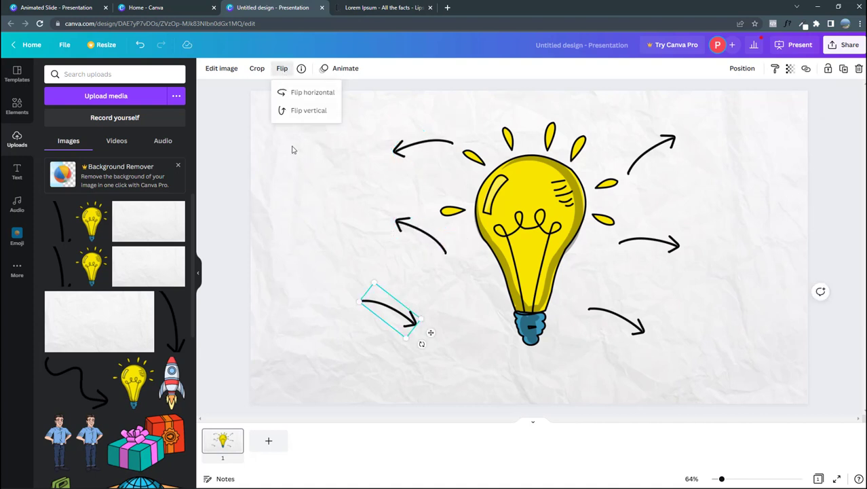
pyautogui.click(301, 110)
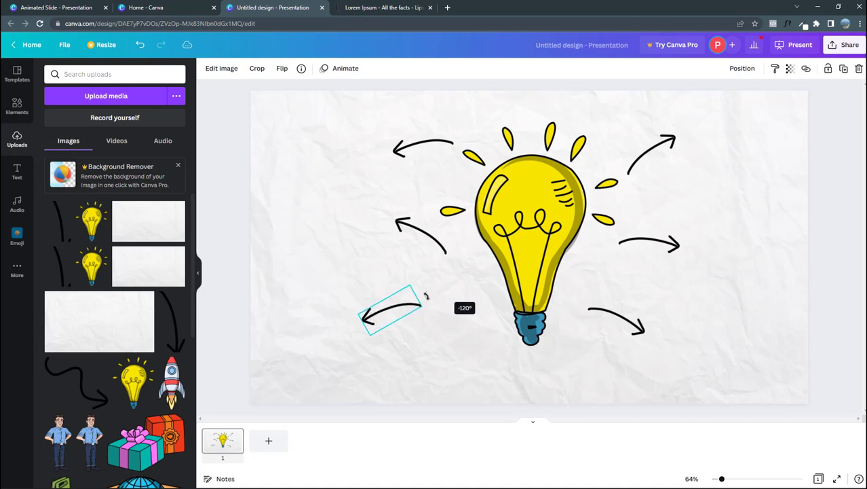
# Step: Rotate and nudge the three left arrows into aligned, outward-pointing positions
pyautogui.moveTo(422, 343)
pyautogui.mouseDown()
pyautogui.moveTo(428, 295)
pyautogui.moveTo(429, 306)
pyautogui.mouseUp()
pyautogui.moveTo(420, 233); pyautogui.dragTo(412, 229)
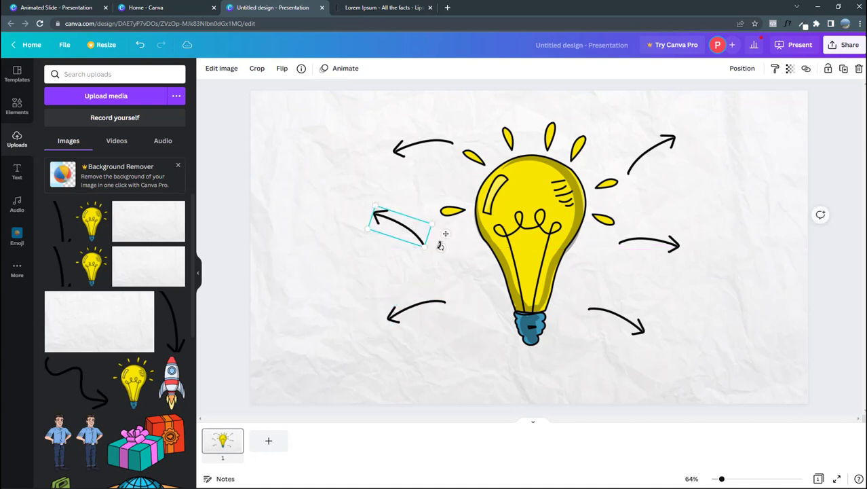
pyautogui.moveTo(439, 245); pyautogui.dragTo(461, 238)
pyautogui.moveTo(417, 309); pyautogui.dragTo(426, 312)
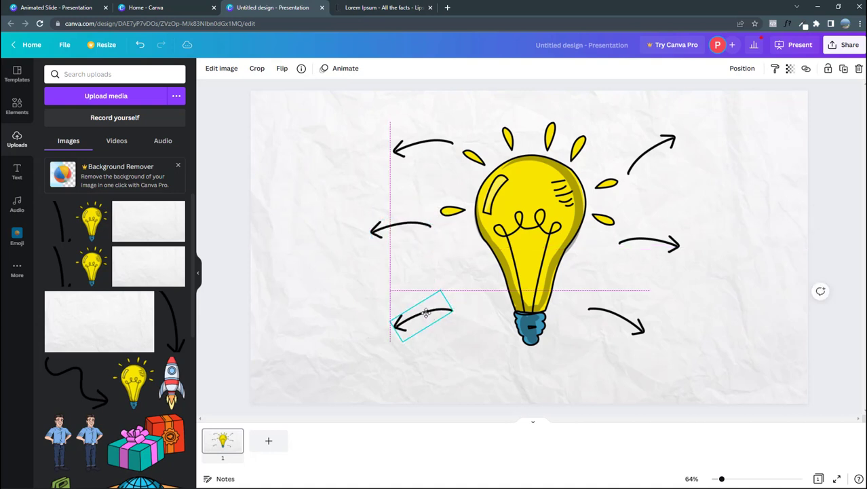
pyautogui.moveTo(404, 231); pyautogui.dragTo(409, 237)
pyautogui.click(427, 144)
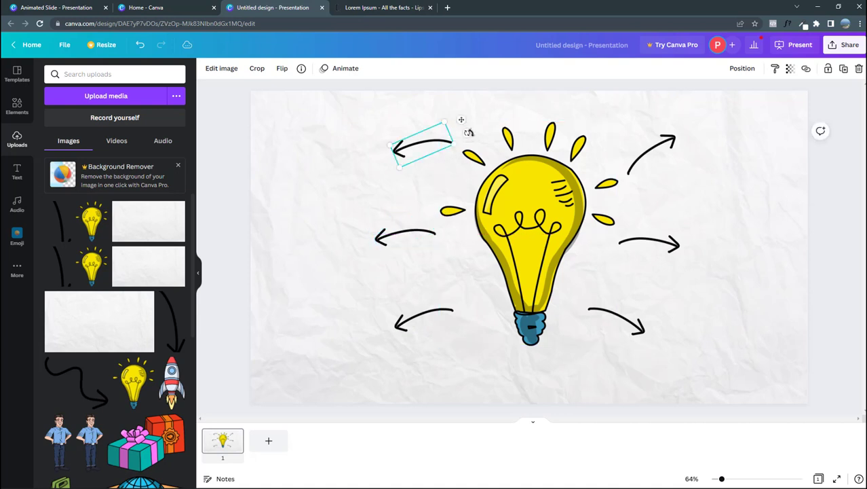
pyautogui.moveTo(469, 133)
pyautogui.mouseDown()
pyautogui.moveTo(467, 144)
pyautogui.moveTo(413, 143)
pyautogui.mouseUp()
pyautogui.click(483, 111)
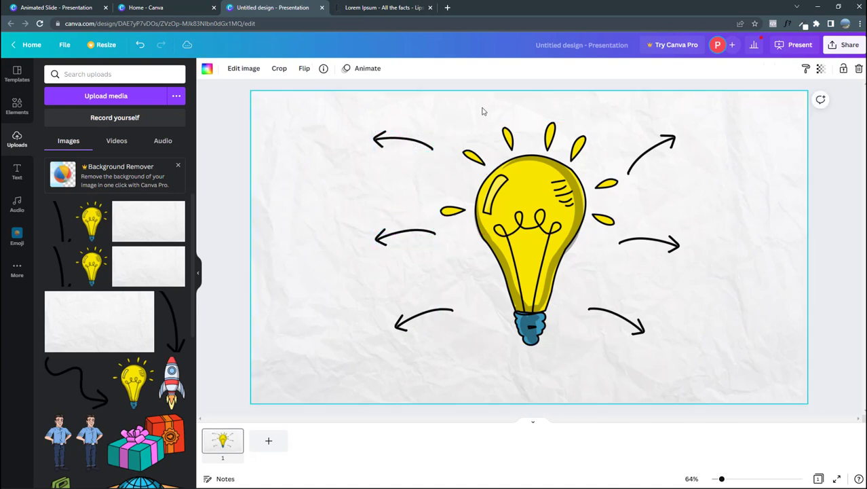
# Step: Search 'kalam' in the Text panel and place a Kalam Bold text box below the bulb
pyautogui.click(228, 128)
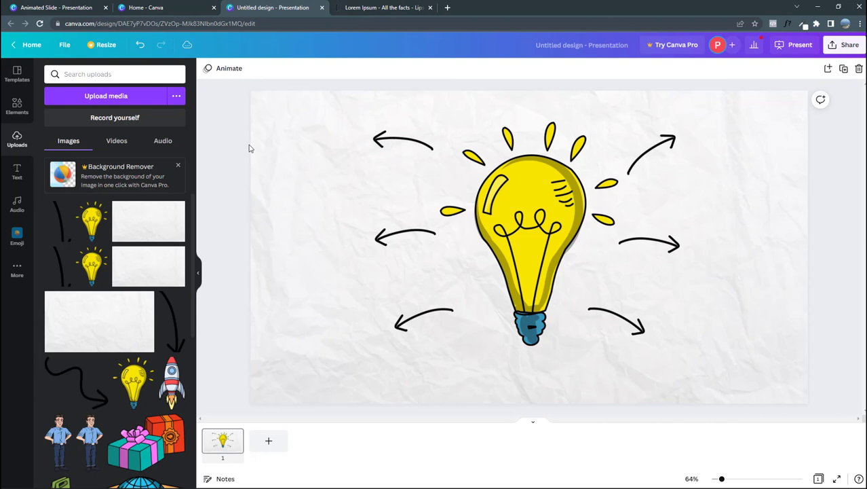
pyautogui.click(17, 171)
pyautogui.click(107, 76)
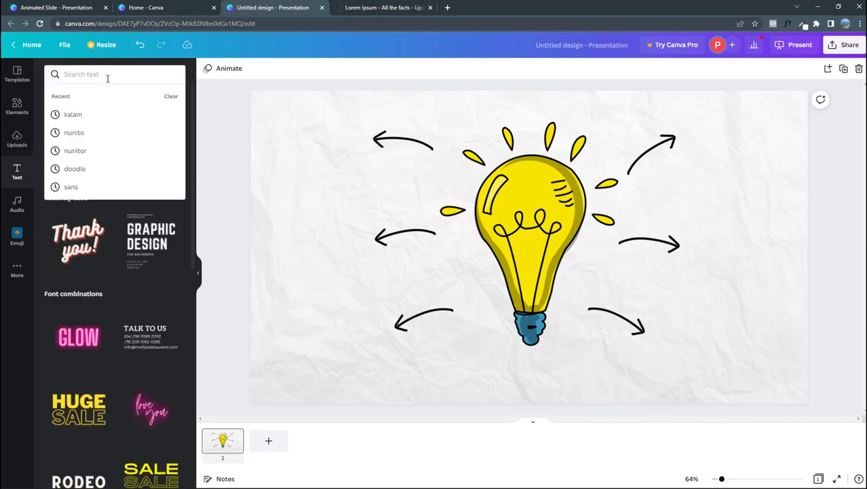
pyautogui.click(80, 115)
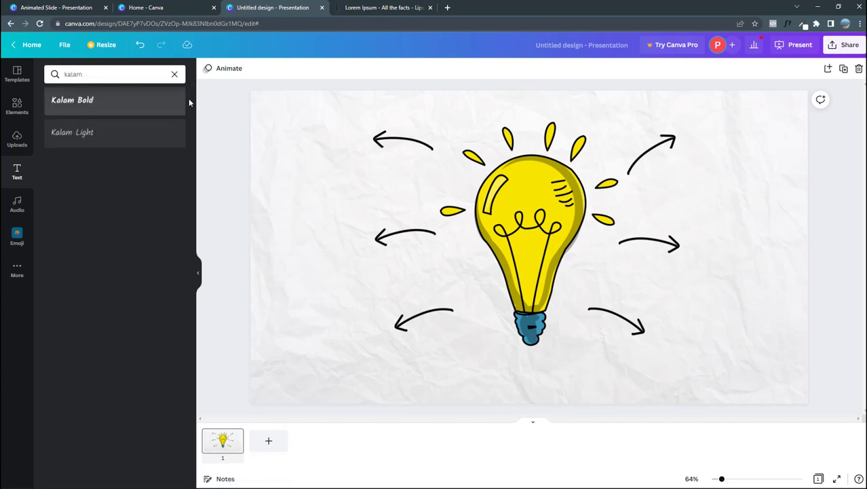
pyautogui.moveTo(76, 104); pyautogui.dragTo(528, 378)
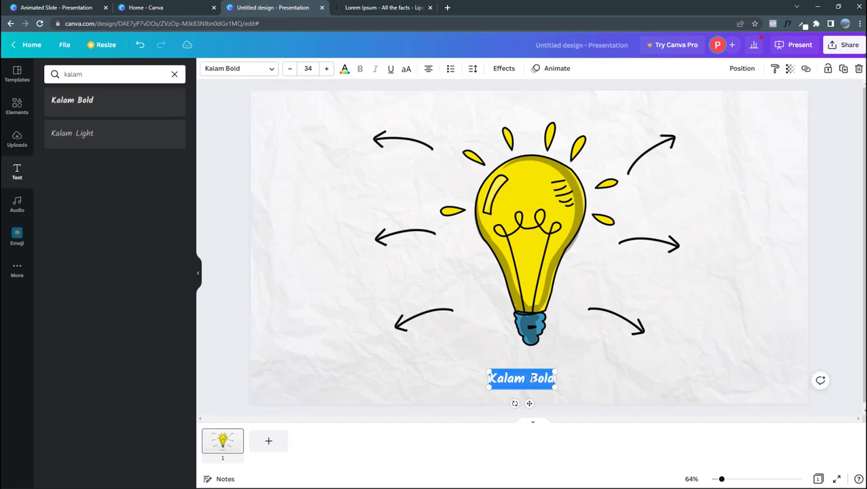
# Step: Type the title 'BIG IDEA' in capitals, then enlarge and centre it beneath the bulb
pyautogui.press('capslock')
pyautogui.write('BIG DEA')
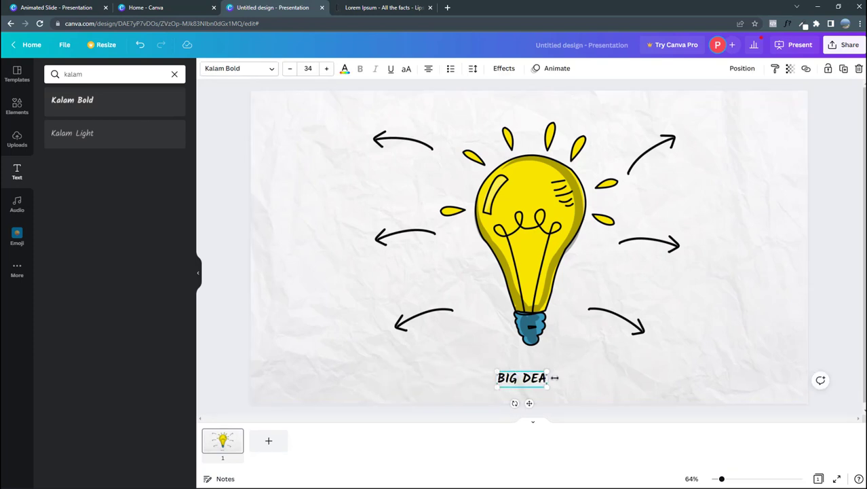
pyautogui.write('I')
pyautogui.click(638, 362)
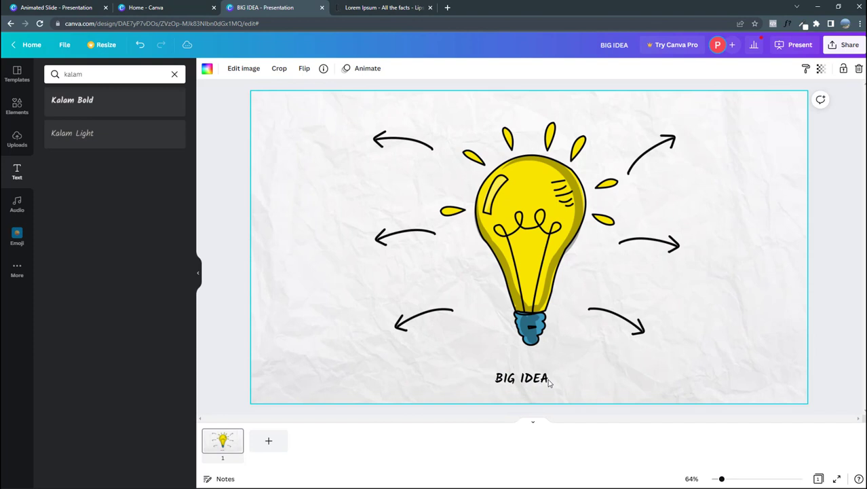
pyautogui.click(547, 382)
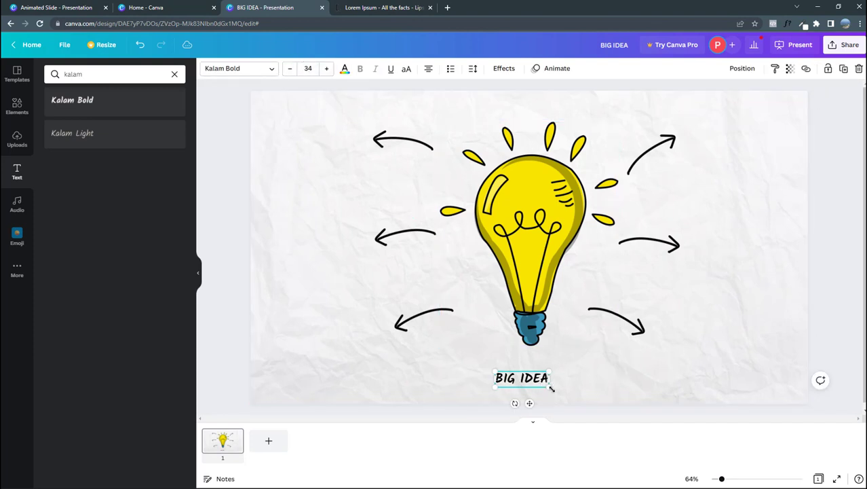
pyautogui.moveTo(551, 387)
pyautogui.mouseDown()
pyautogui.moveTo(615, 408)
pyautogui.moveTo(562, 374)
pyautogui.mouseUp()
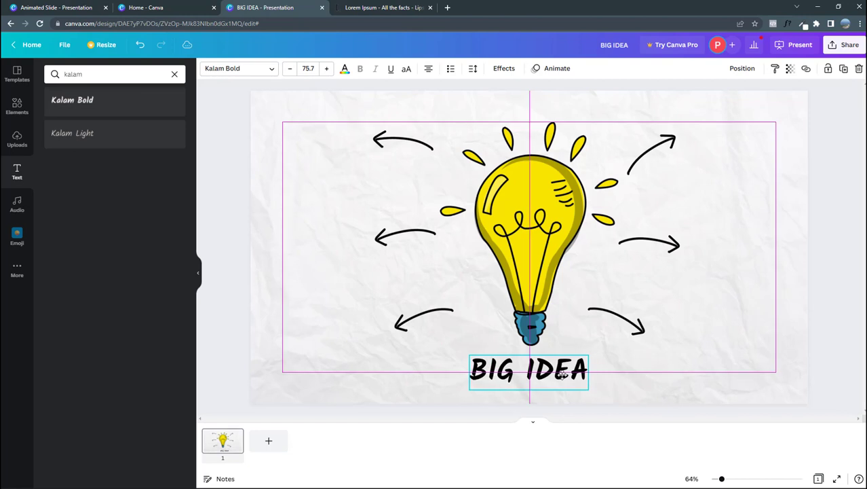
pyautogui.click(567, 396)
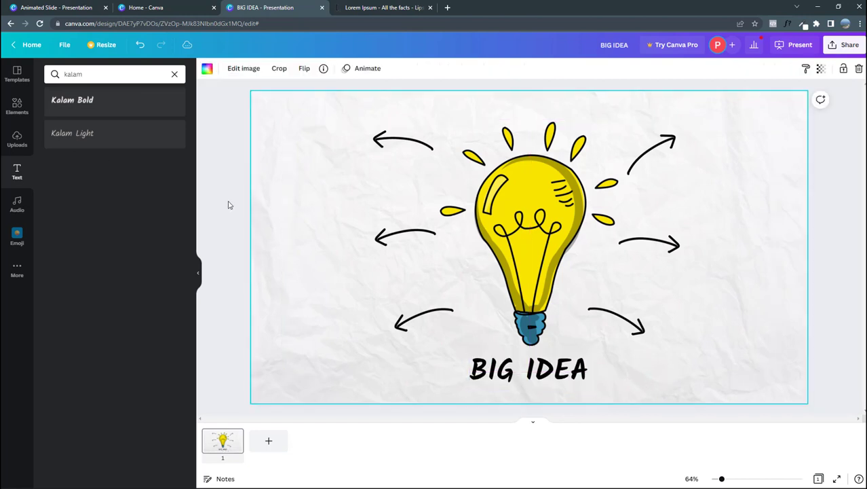
# Step: Add an 'Idea 01' Kalam Bold label beside the upper-right arrow and clear the font search
pyautogui.click(75, 109)
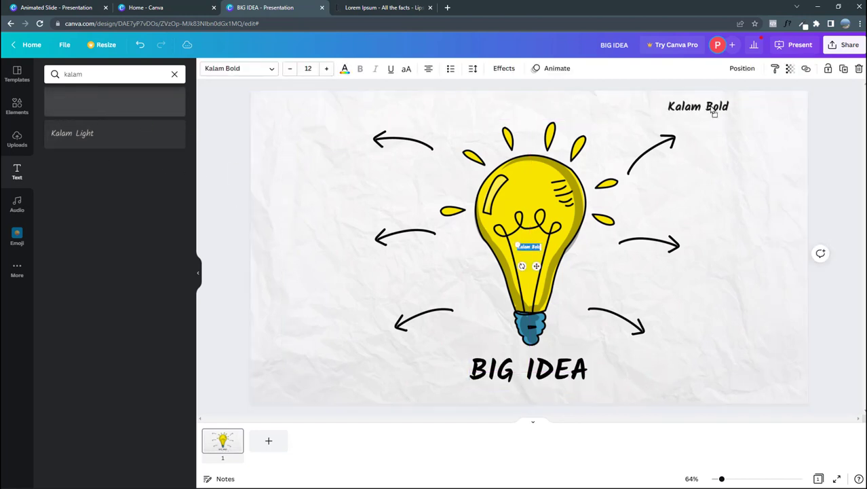
pyautogui.moveTo(83, 109); pyautogui.dragTo(717, 114)
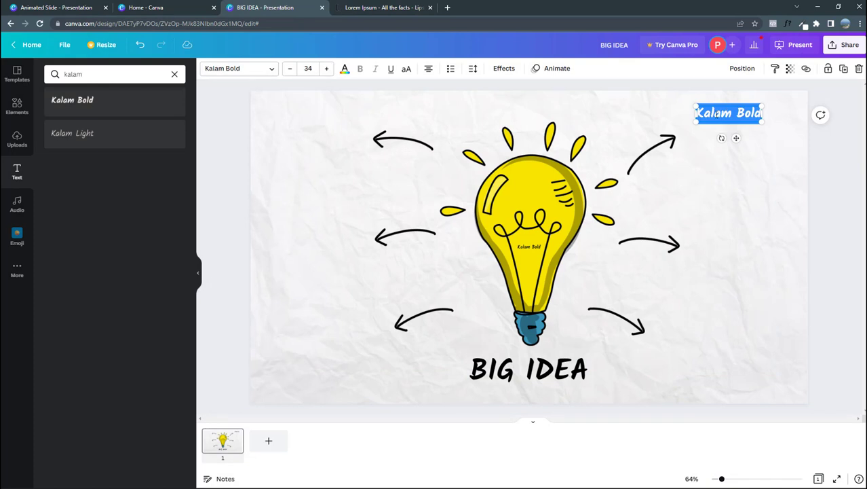
pyautogui.press('capslock')
pyautogui.write('Idea 01')
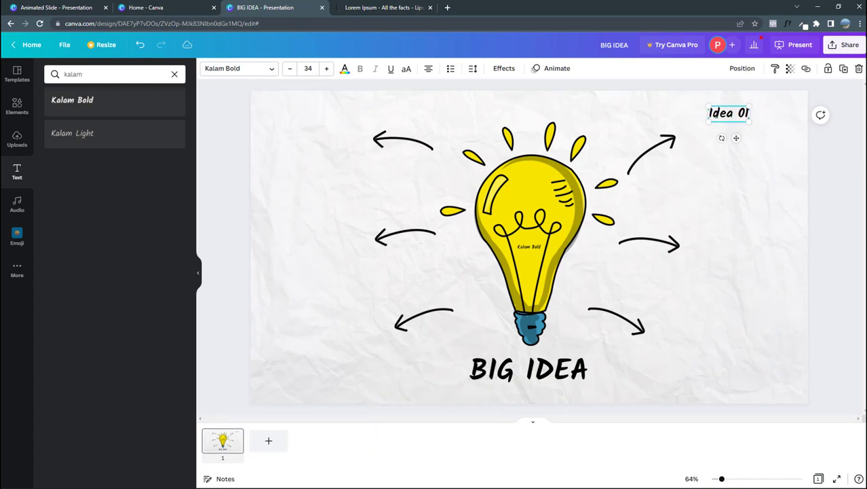
pyautogui.click(693, 192)
pyautogui.moveTo(728, 113); pyautogui.dragTo(702, 121)
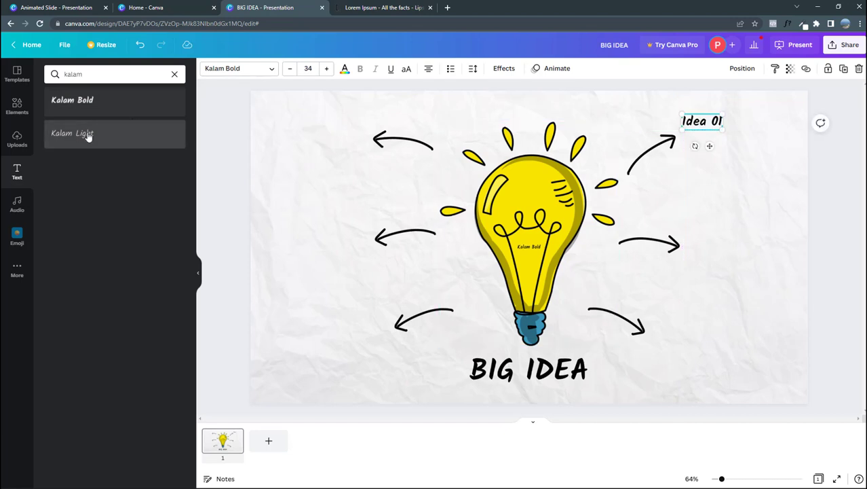
pyautogui.click(174, 74)
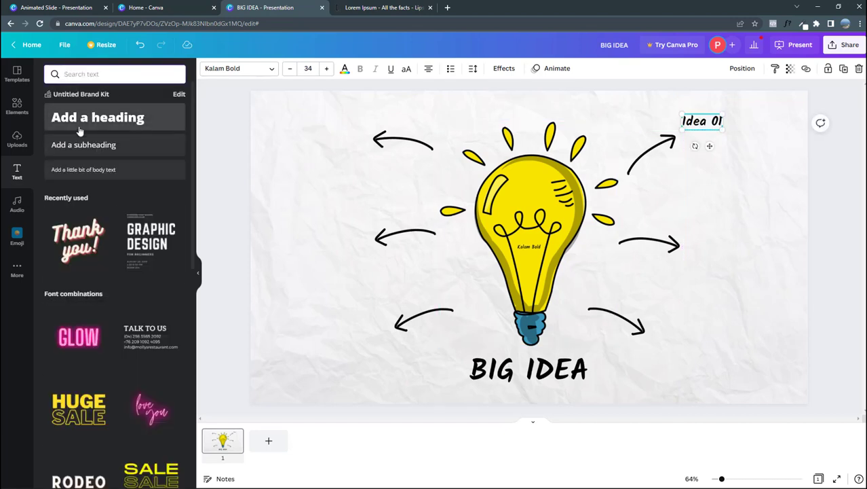
# Step: Add a body text box at the right and paste a Lorem ipsum paragraph into it
pyautogui.moveTo(81, 178); pyautogui.dragTo(689, 180)
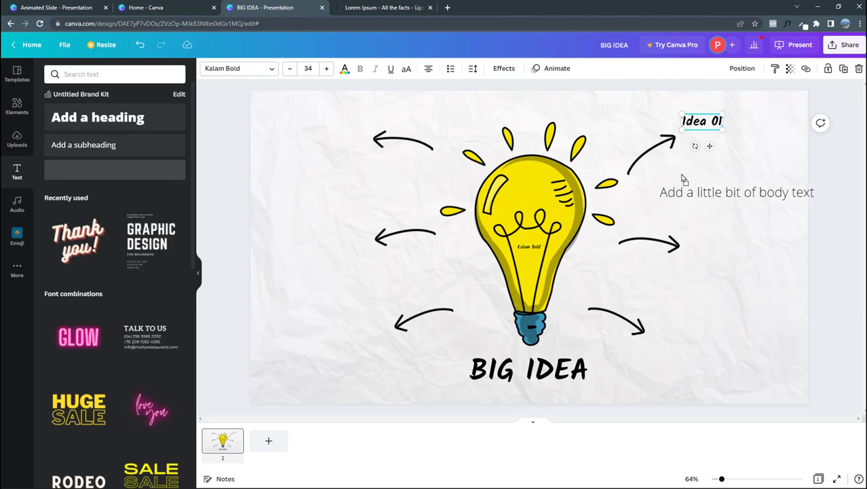
pyautogui.click(367, 10)
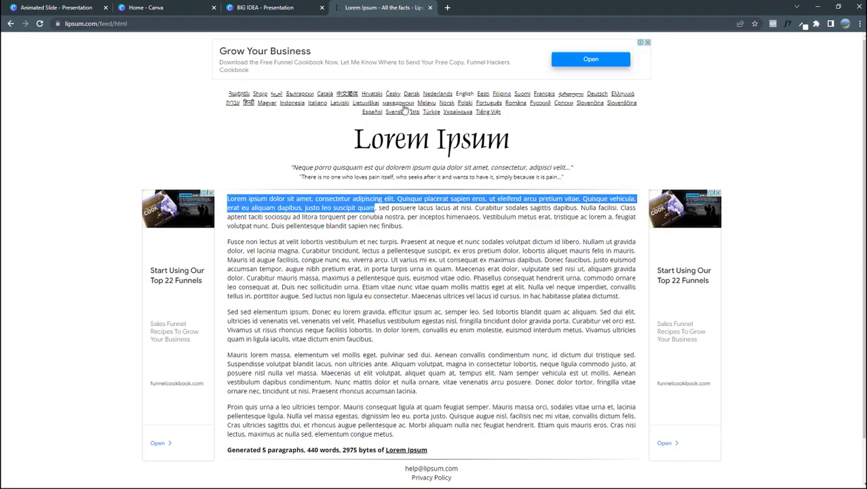
pyautogui.click(307, 9)
pyautogui.hotkey('ctrl', 'v')
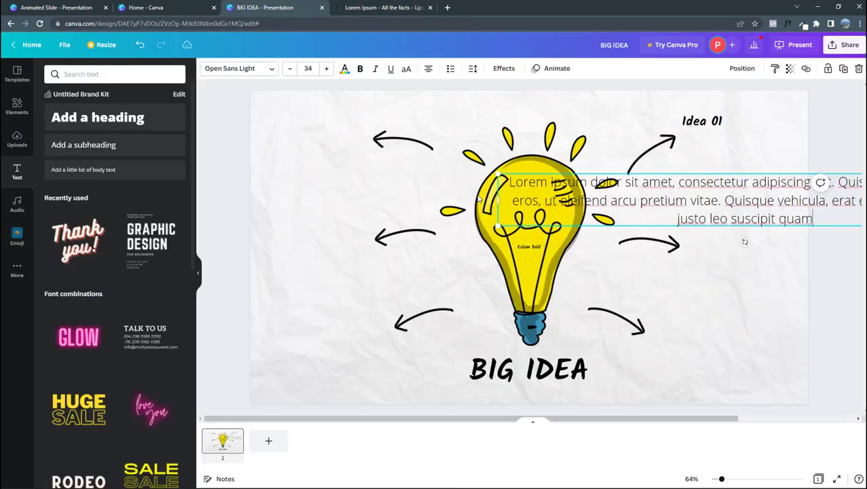
pyautogui.moveTo(499, 202); pyautogui.dragTo(711, 199)
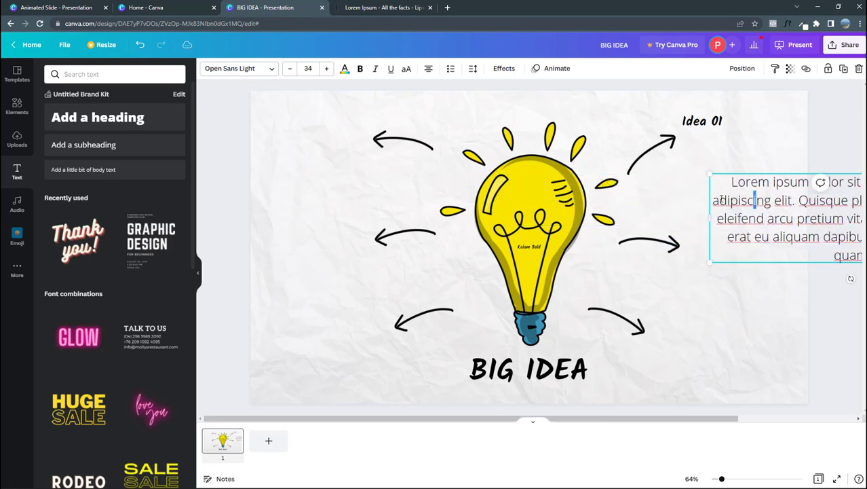
pyautogui.click(679, 299)
pyautogui.moveTo(788, 204); pyautogui.dragTo(712, 174)
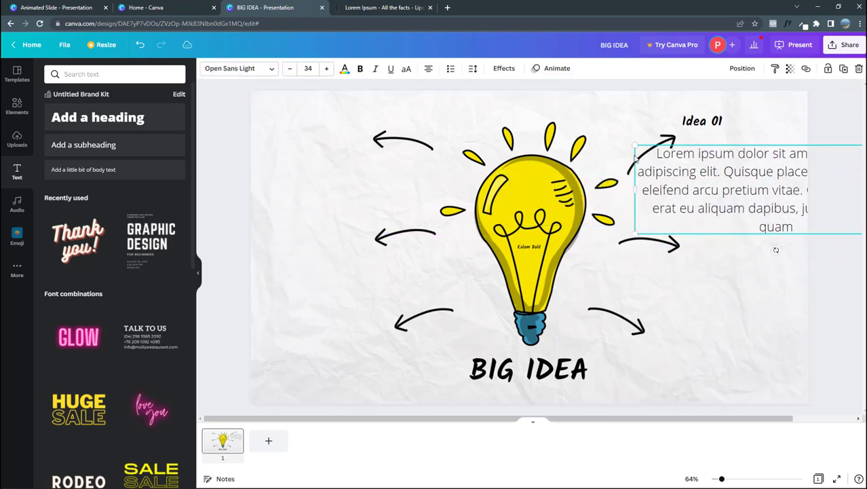
# Step: Set the paragraph to Kalam Light size 18, move it under Idea 01, and trim the text
pyautogui.click(241, 71)
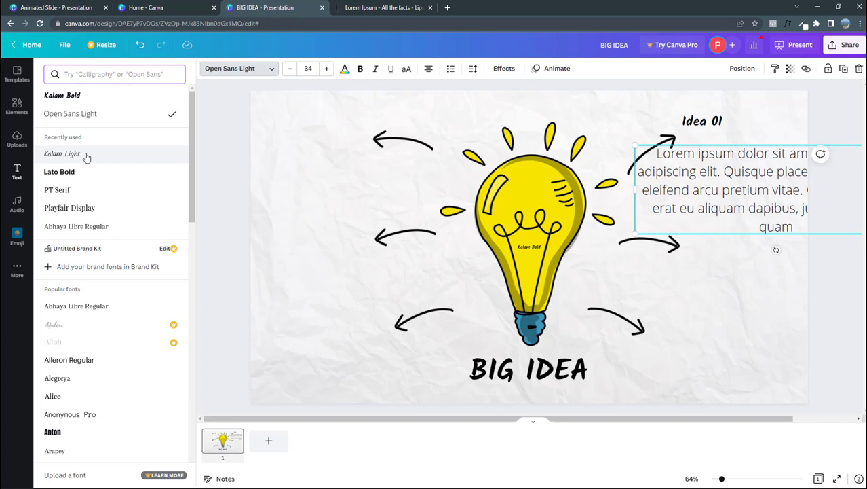
pyautogui.click(62, 155)
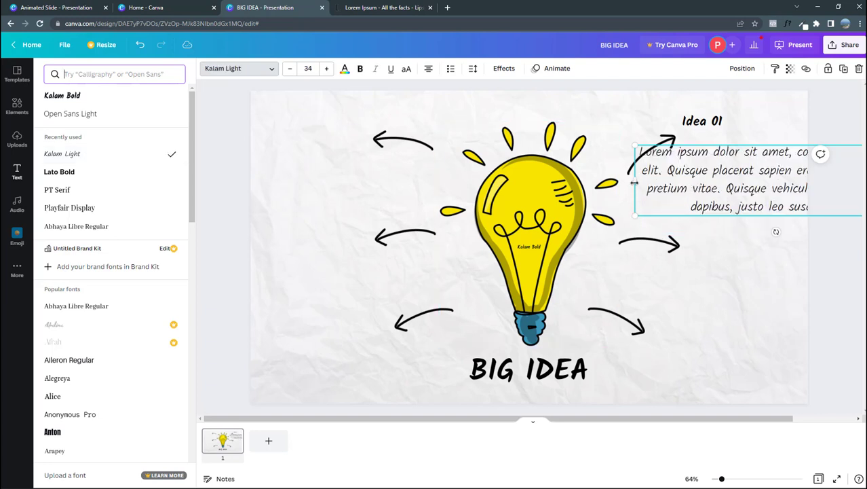
pyautogui.moveTo(633, 183); pyautogui.dragTo(709, 183)
pyautogui.moveTo(708, 248); pyautogui.dragTo(764, 185)
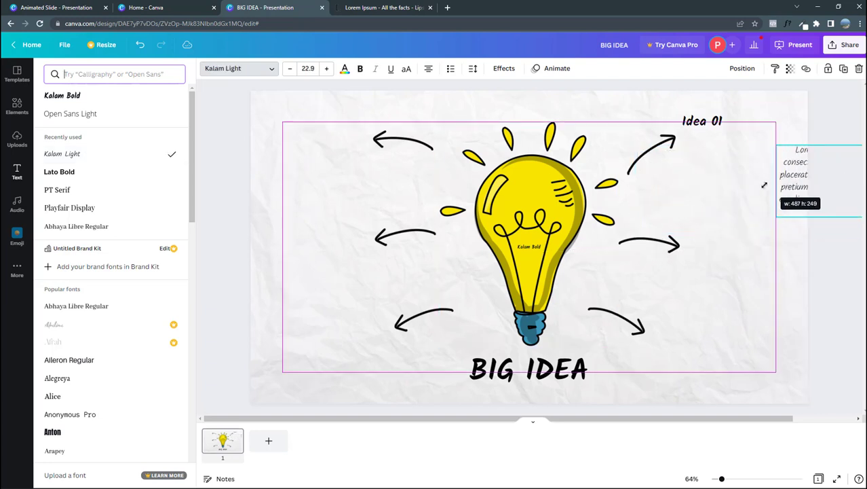
pyautogui.moveTo(817, 180); pyautogui.dragTo(712, 174)
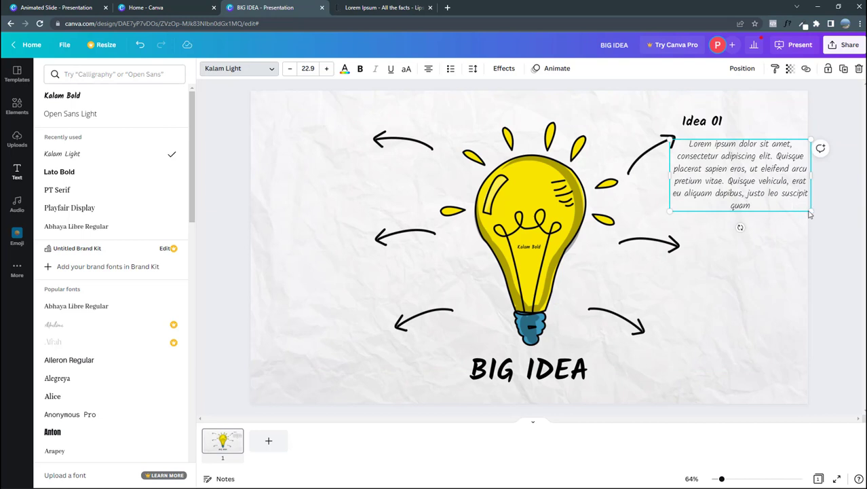
pyautogui.moveTo(809, 214); pyautogui.dragTo(780, 195)
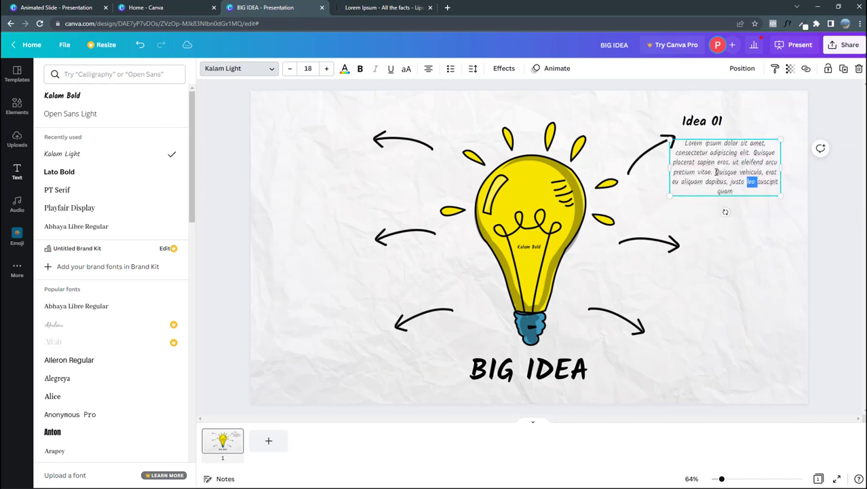
pyautogui.moveTo(716, 172); pyautogui.dragTo(726, 209)
pyautogui.press('BackSpace')
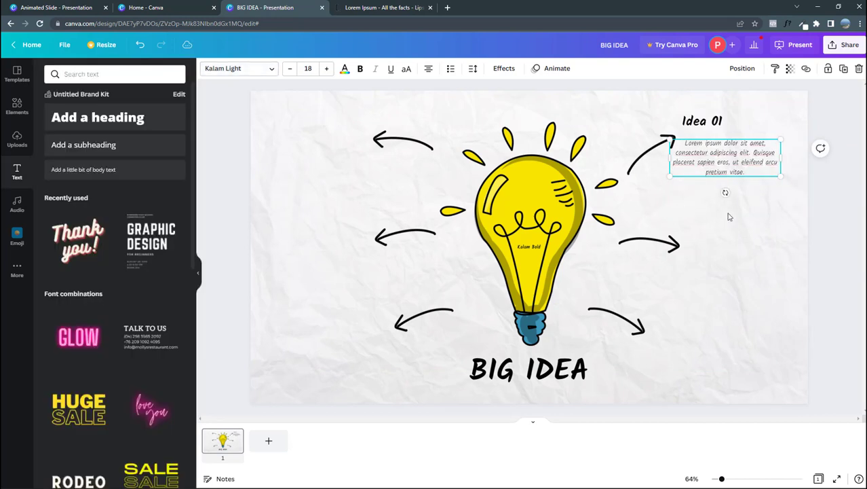
# Step: Reposition the Idea 01 label and place the paragraph just beneath it
pyautogui.click(730, 216)
pyautogui.moveTo(725, 163); pyautogui.dragTo(738, 179)
pyautogui.moveTo(703, 120); pyautogui.dragTo(709, 128)
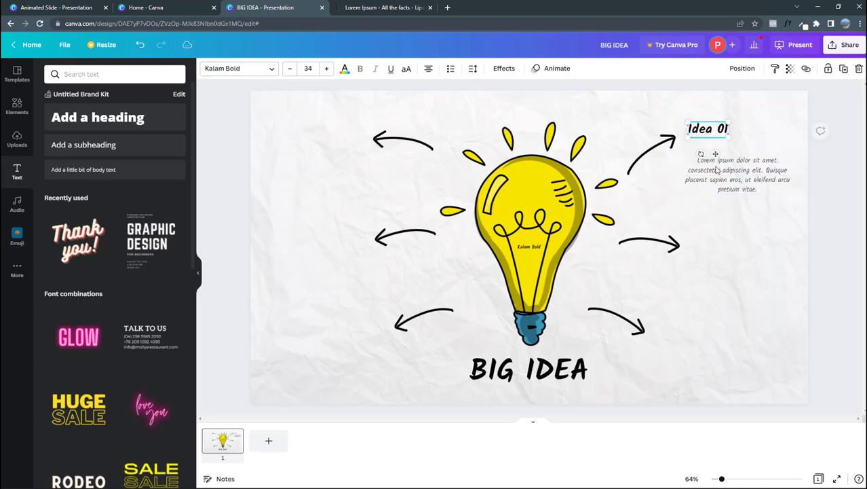
pyautogui.moveTo(717, 170); pyautogui.dragTo(722, 155)
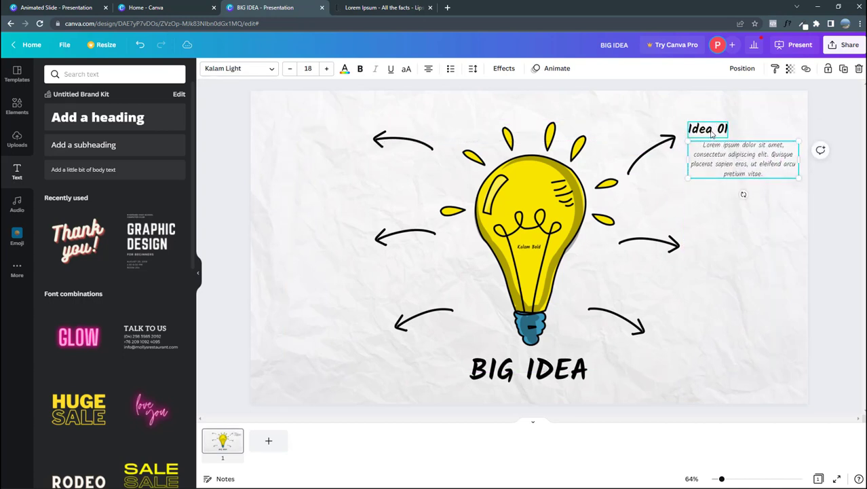
# Step: Left-align both the Idea 01 heading and the paragraph, and widen the paragraph box slightly
pyautogui.click(712, 134)
pyautogui.click(428, 70)
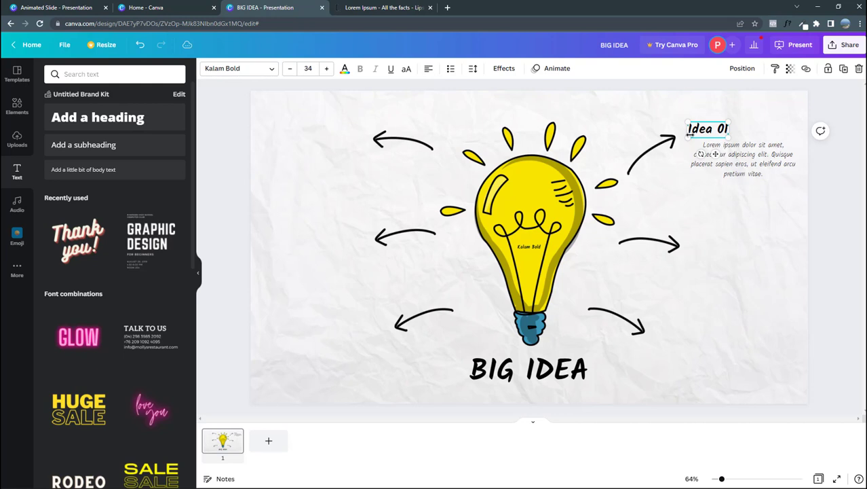
pyautogui.click(745, 162)
pyautogui.click(429, 70)
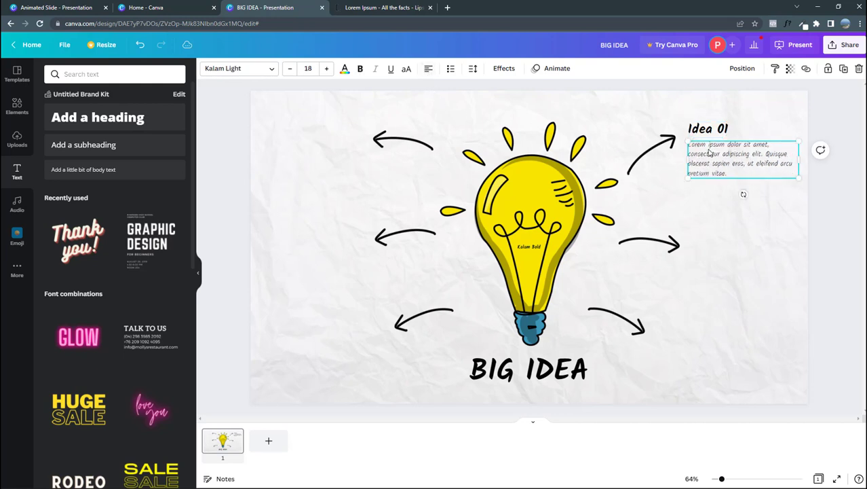
pyautogui.click(750, 166)
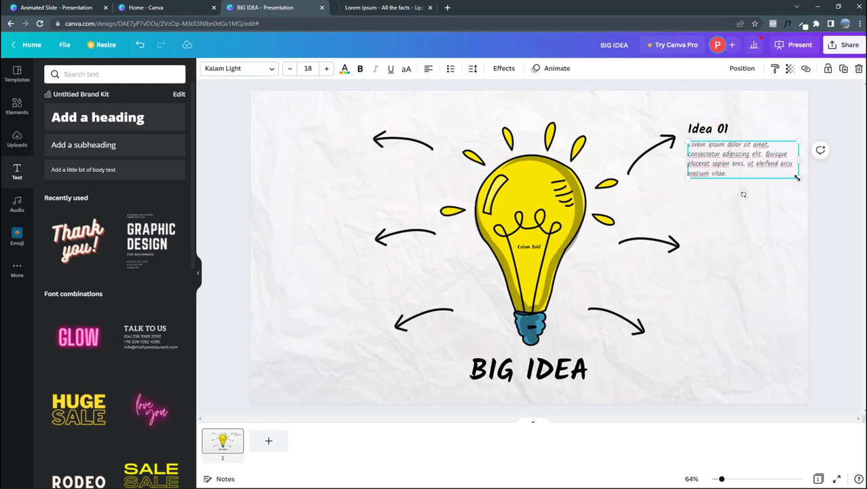
pyautogui.moveTo(798, 178); pyautogui.dragTo(802, 180)
# Step: Copy the Idea 01 heading and body beside the middle and bottom right arrows
pyautogui.click(708, 129)
pyautogui.keyDown('shift'); pyautogui.click(734, 165); pyautogui.keyUp('shift')
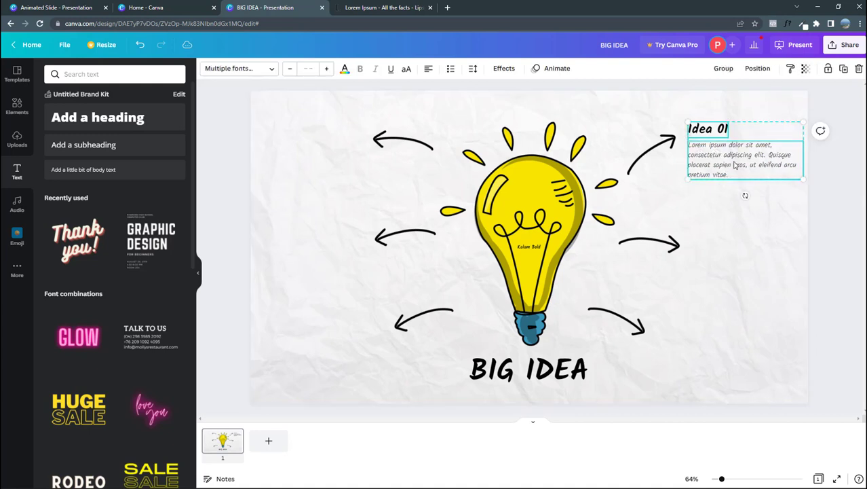
pyautogui.moveTo(743, 182); pyautogui.dragTo(748, 189)
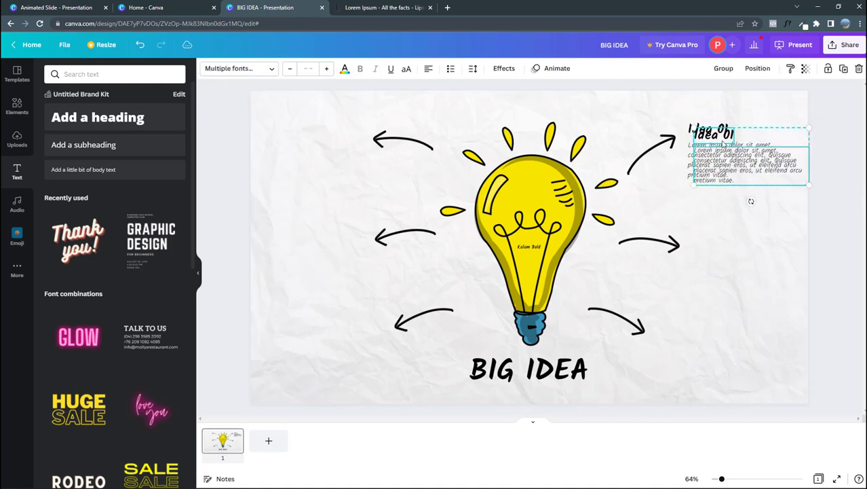
pyautogui.moveTo(731, 137); pyautogui.dragTo(714, 333)
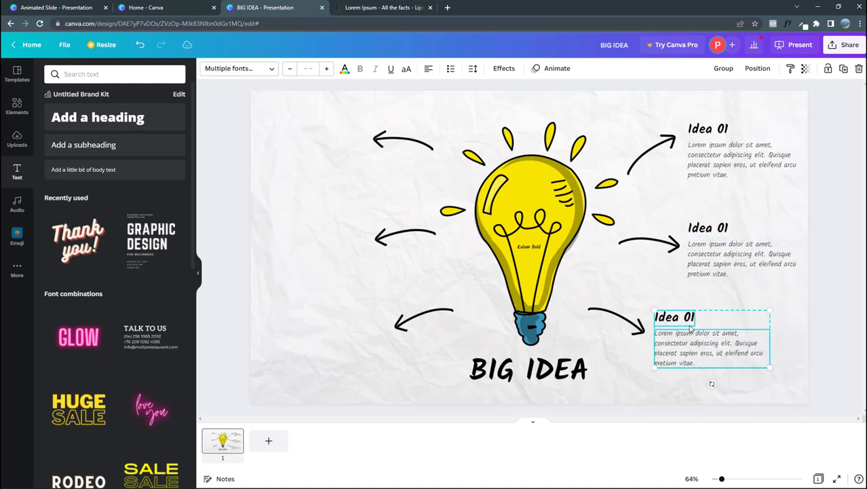
# Step: Copy all three right-side Idea 01 caption groups to the left of the bulb
pyautogui.click(711, 107)
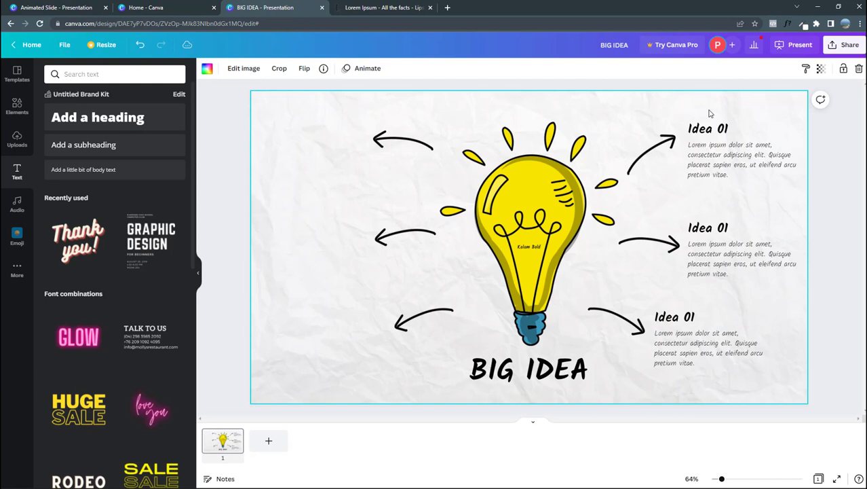
pyautogui.click(721, 130)
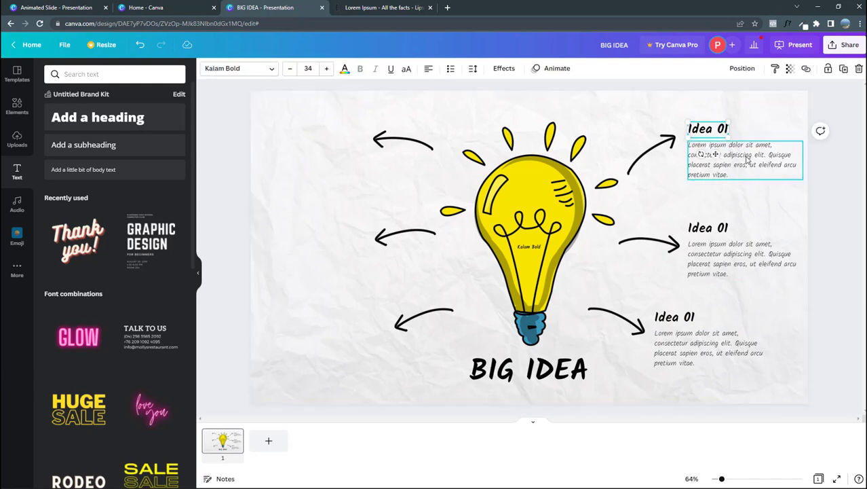
pyautogui.keyDown('shift'); pyautogui.click(725, 178); pyautogui.keyUp('shift')
pyautogui.keyDown('shift'); pyautogui.click(719, 229); pyautogui.keyUp('shift')
pyautogui.keyDown('shift'); pyautogui.click(719, 258); pyautogui.keyUp('shift')
pyautogui.keyDown('shift'); pyautogui.click(675, 317); pyautogui.keyUp('shift')
pyautogui.keyDown('shift'); pyautogui.click(706, 347); pyautogui.keyUp('shift')
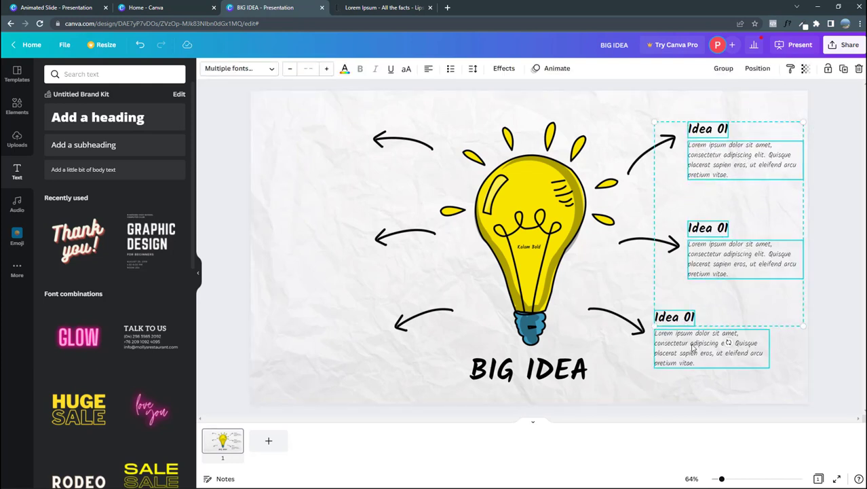
pyautogui.moveTo(728, 239); pyautogui.dragTo(303, 222)
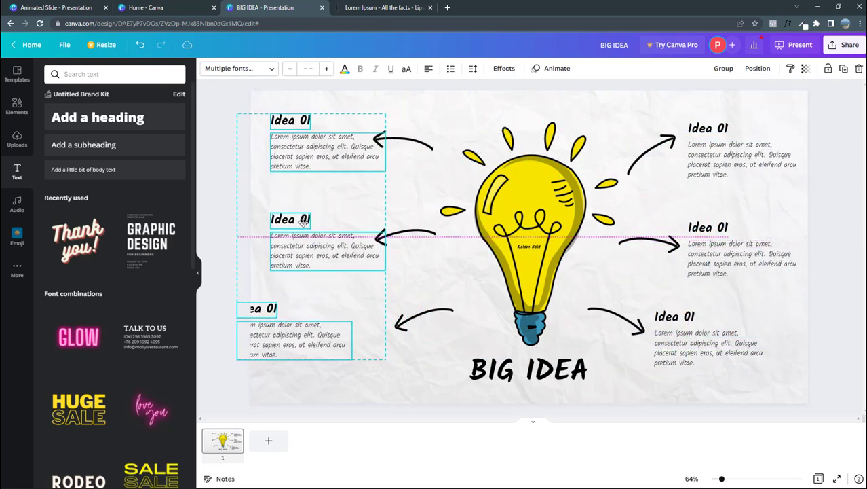
# Step: Bring the bottom-left caption fully onto the slide and right-align the left-side captions
pyautogui.click(403, 182)
pyautogui.click(285, 310)
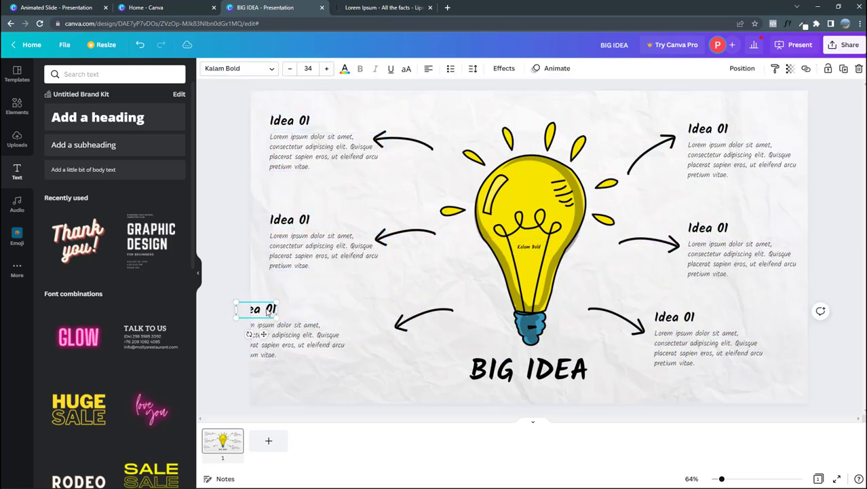
pyautogui.keyDown('shift'); pyautogui.click(289, 339); pyautogui.keyUp('shift')
pyautogui.moveTo(290, 339); pyautogui.dragTo(318, 336)
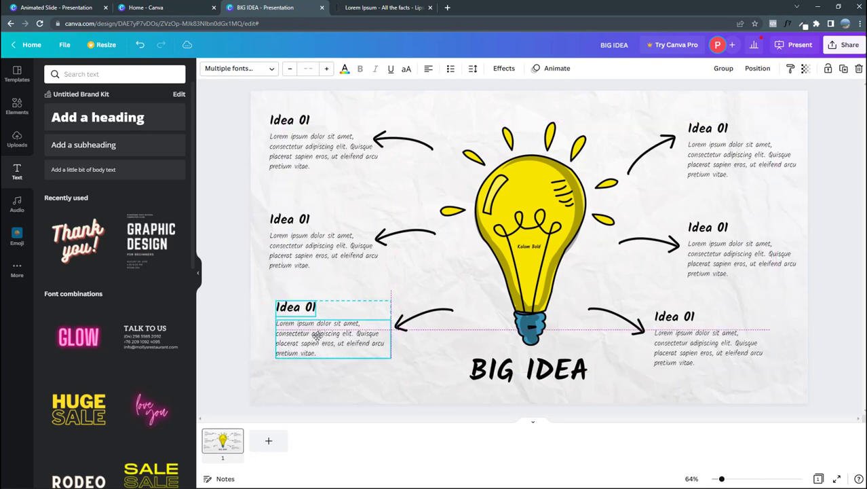
pyautogui.keyDown('shift'); pyautogui.click(319, 252); pyautogui.keyUp('shift')
pyautogui.keyDown('shift'); pyautogui.click(289, 219); pyautogui.keyUp('shift')
pyautogui.keyDown('shift'); pyautogui.click(319, 152); pyautogui.keyUp('shift')
pyautogui.keyDown('shift'); pyautogui.click(290, 120); pyautogui.keyUp('shift')
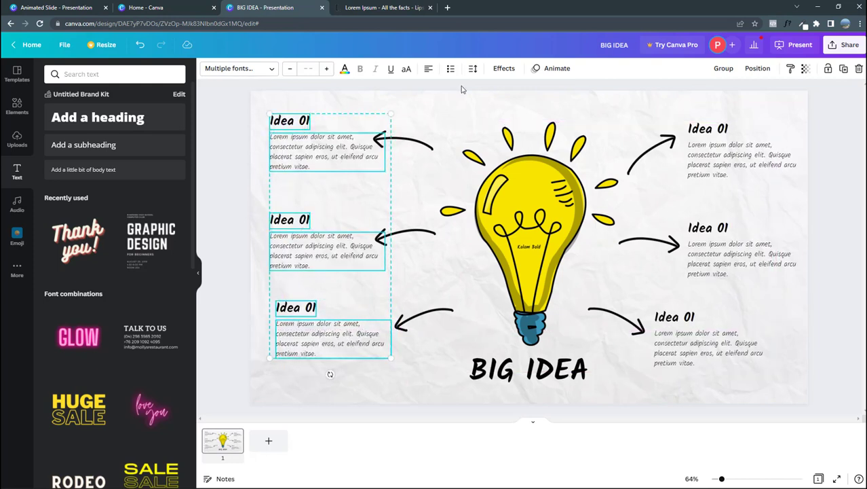
pyautogui.click(428, 69)
pyautogui.click(430, 68)
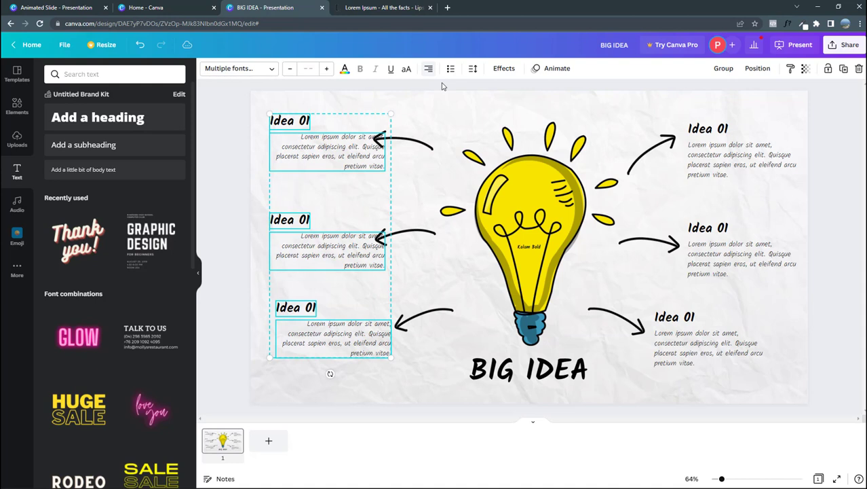
pyautogui.click(450, 120)
# Step: Place the left headings above their body text and nudge the left arrows right
pyautogui.click(319, 153)
pyautogui.moveTo(426, 158); pyautogui.dragTo(438, 161)
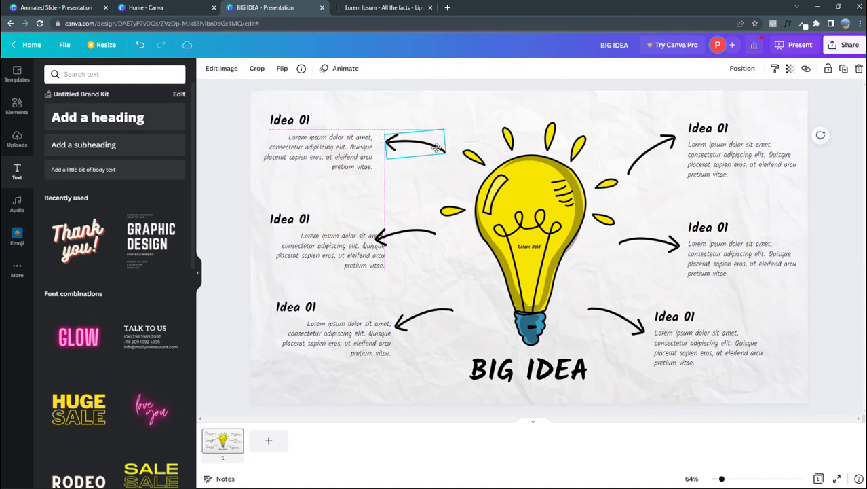
pyautogui.moveTo(289, 121); pyautogui.dragTo(352, 120)
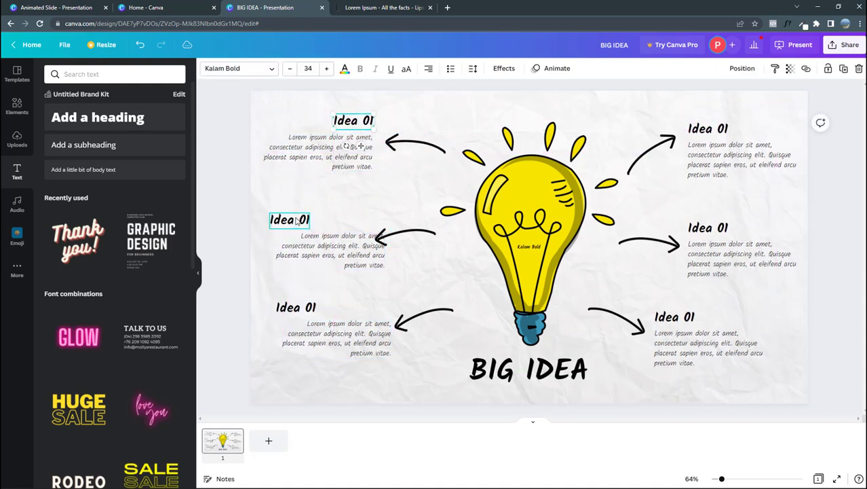
pyautogui.moveTo(296, 221); pyautogui.dragTo(370, 220)
pyautogui.moveTo(420, 232); pyautogui.dragTo(436, 230)
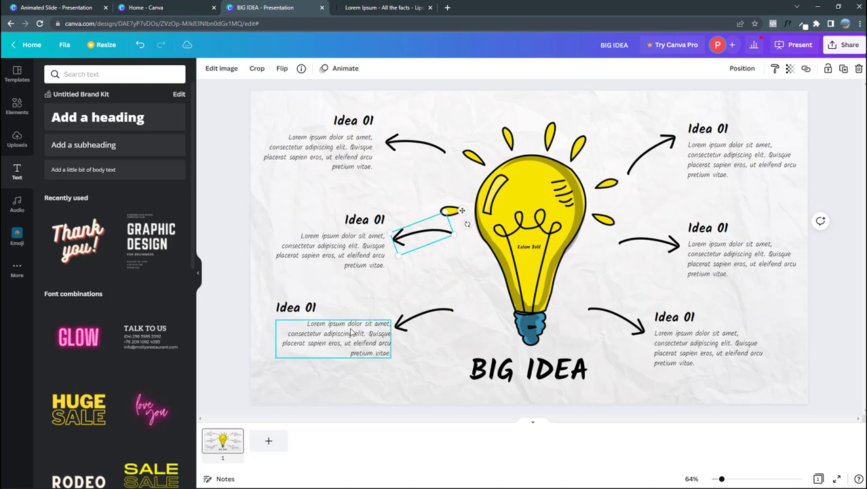
pyautogui.moveTo(296, 307); pyautogui.dragTo(369, 306)
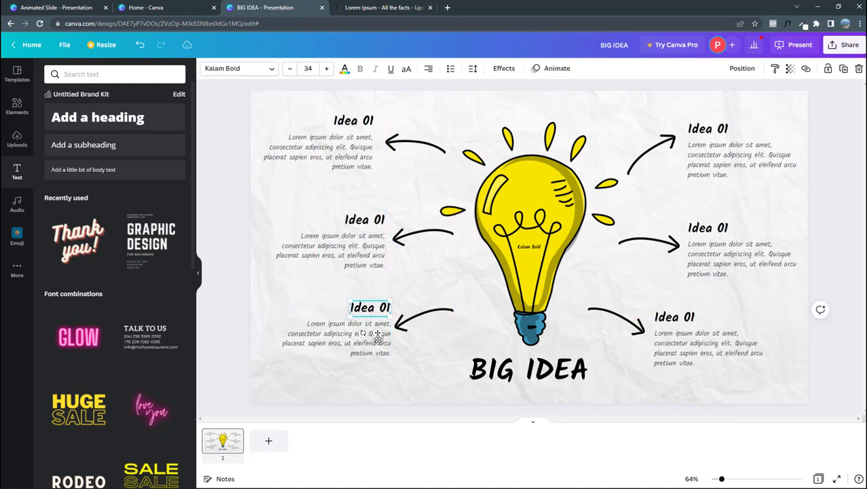
pyautogui.keyDown('shift'); pyautogui.click(378, 327); pyautogui.keyUp('shift')
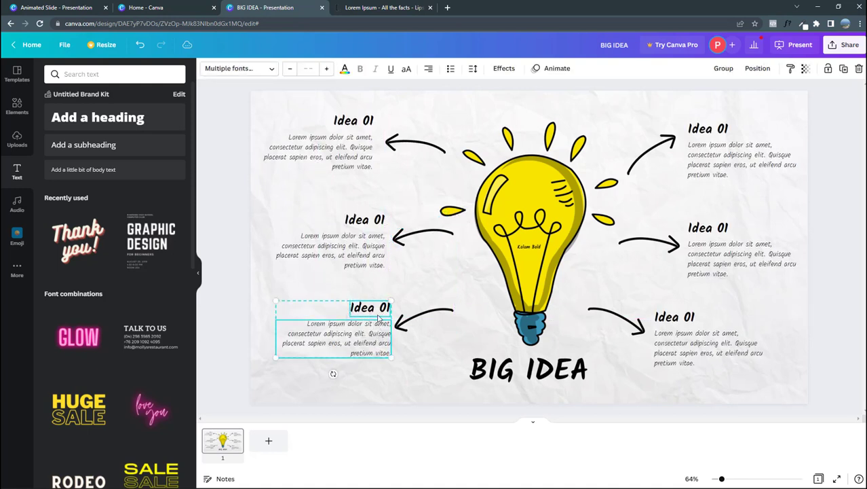
pyautogui.moveTo(378, 317); pyautogui.dragTo(368, 330)
pyautogui.click(373, 284)
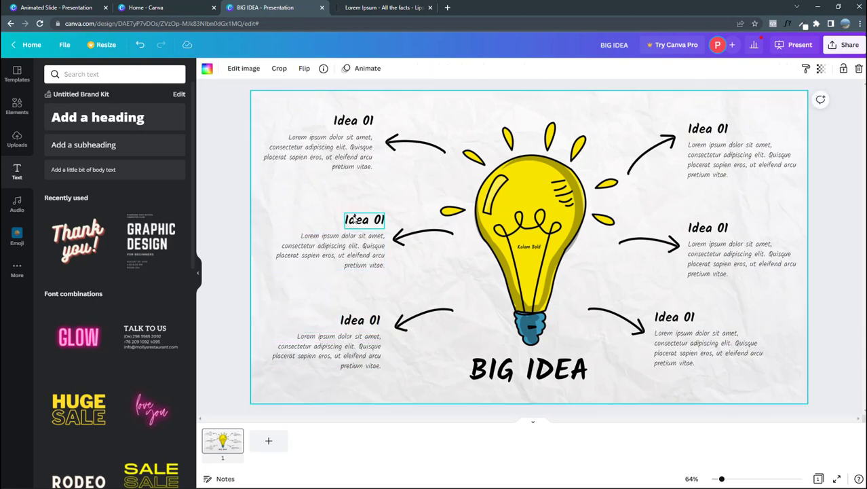
pyautogui.click(357, 246)
pyautogui.keyDown('shift'); pyautogui.click(354, 219); pyautogui.keyUp('shift')
# Step: Nudge the middle-left caption into place and delete the Kalam Bold label inside the bulb
pyautogui.moveTo(330, 253); pyautogui.dragTo(325, 252)
pyautogui.click(414, 292)
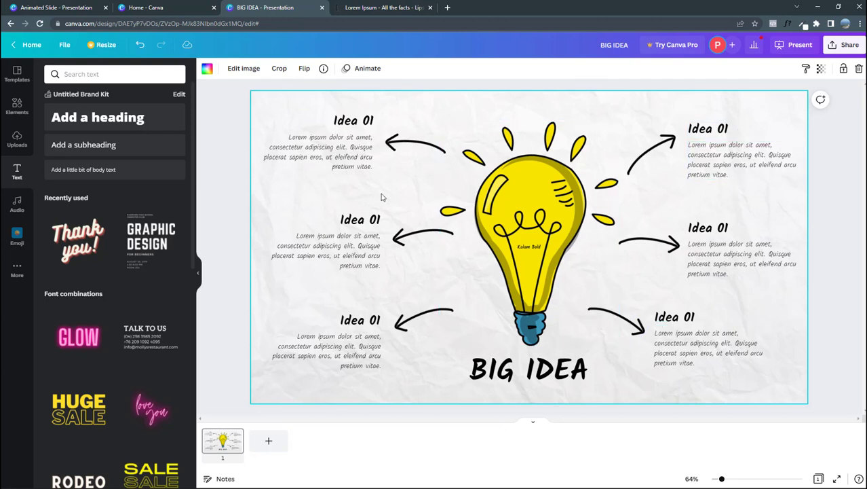
pyautogui.doubleClick(529, 247)
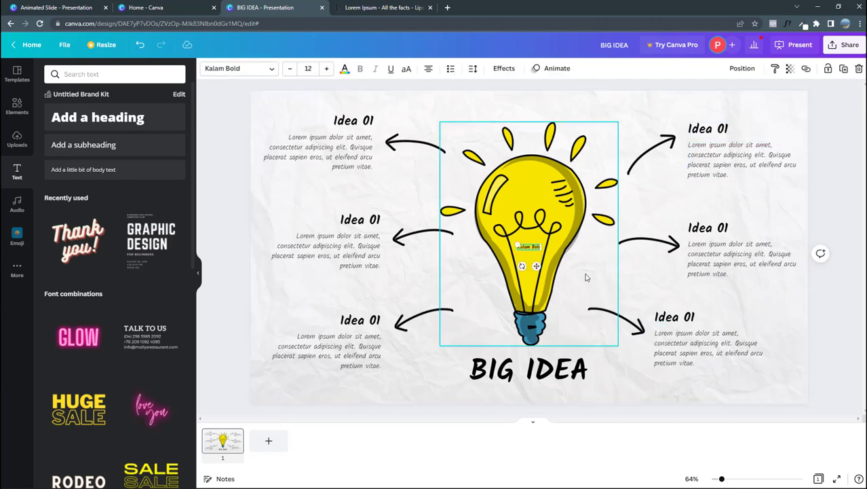
pyautogui.press('Delete')
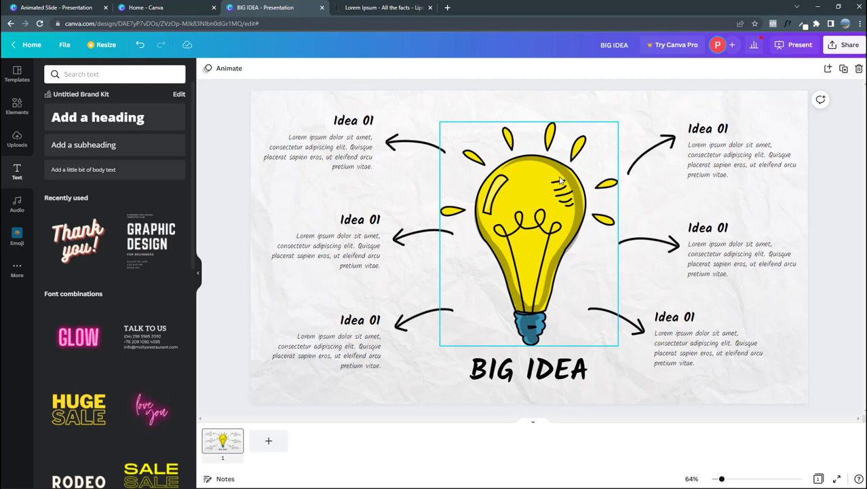
pyautogui.click(536, 212)
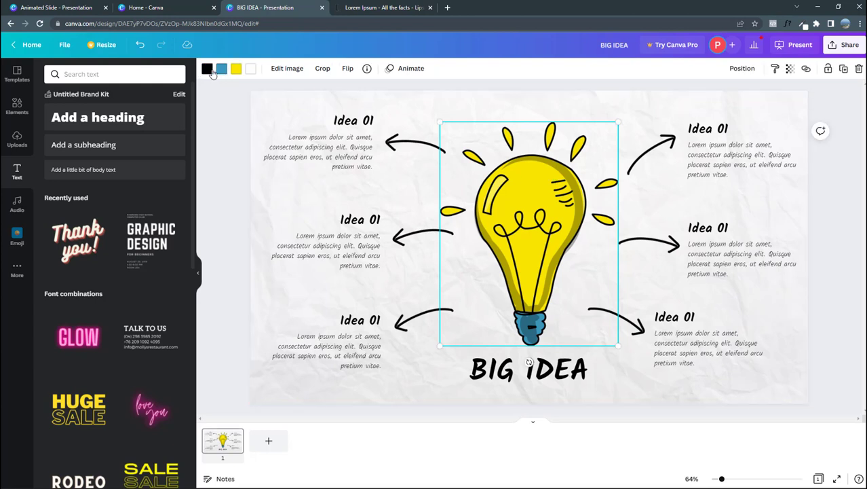
pyautogui.click(235, 69)
pyautogui.click(151, 301)
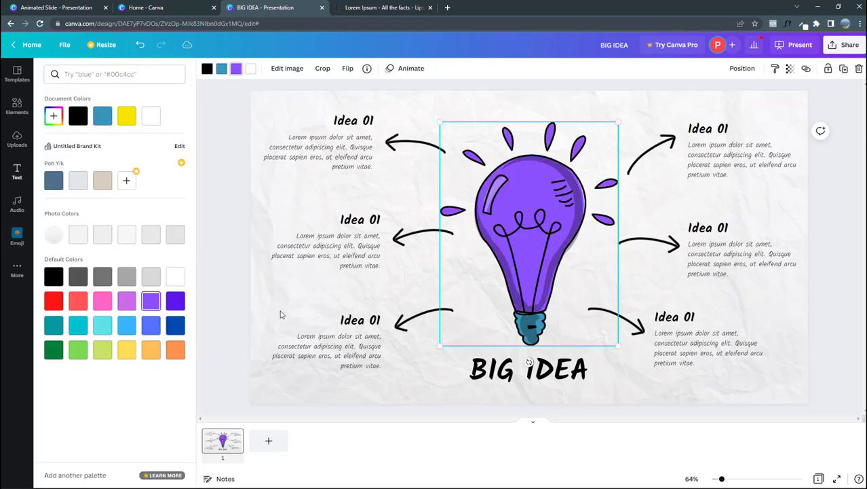
pyautogui.click(126, 116)
pyautogui.press('Escape')
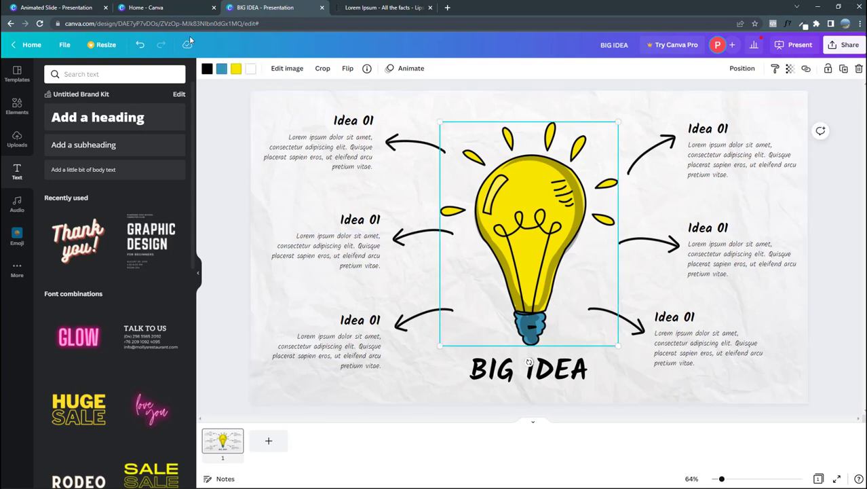
pyautogui.click(237, 86)
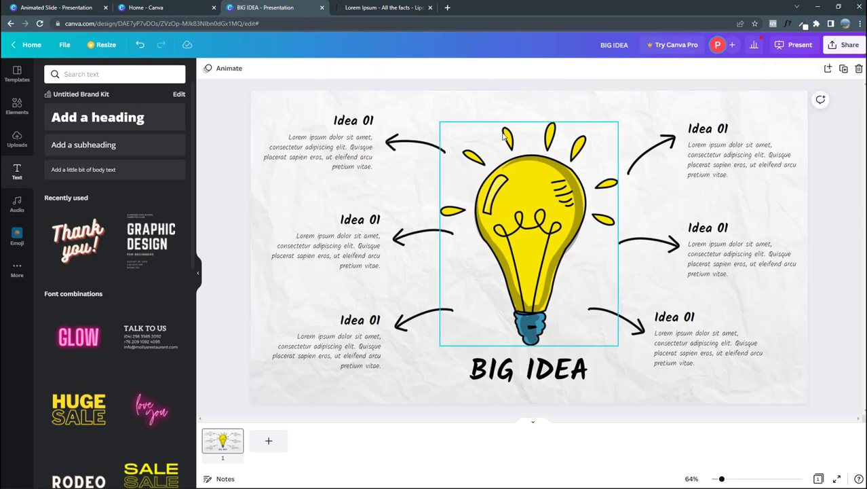
pyautogui.click(468, 163)
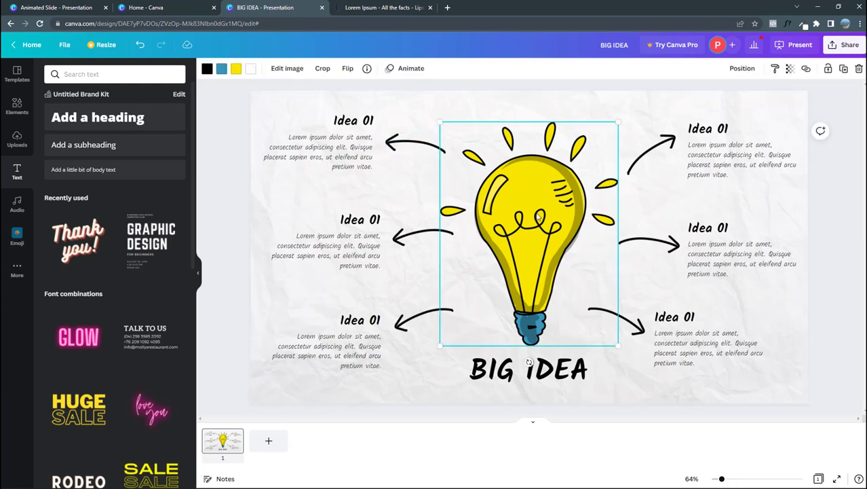
# Step: Give the yellow light bulb the Pop entrance animation, then select the BIG IDEA title
pyautogui.click(411, 68)
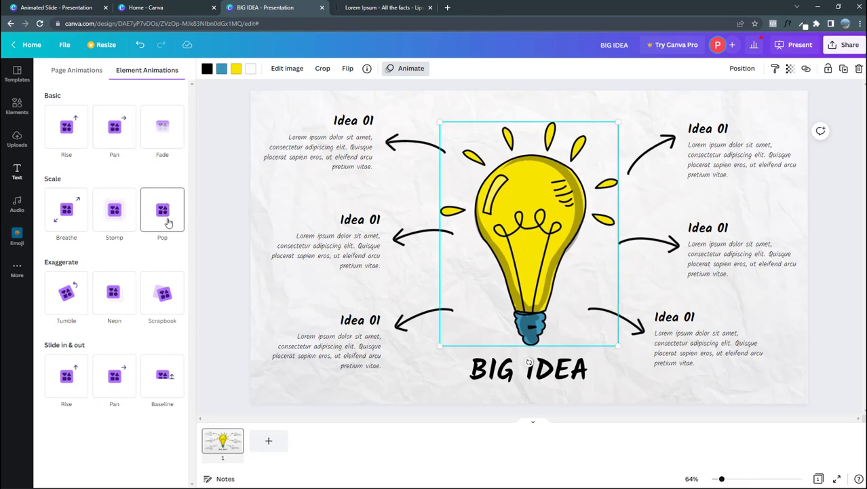
pyautogui.click(169, 224)
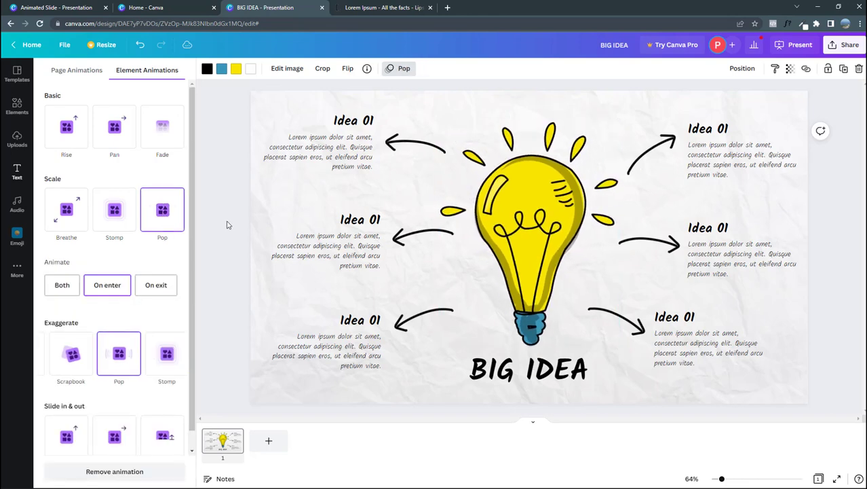
pyautogui.click(571, 370)
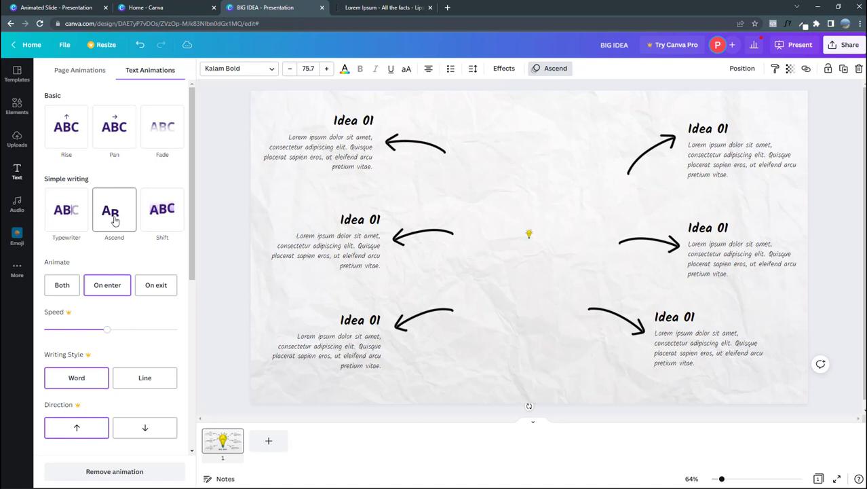
pyautogui.click(718, 133)
# Step: Apply the Pop animation to all six arrows around the bulb
pyautogui.click(655, 146)
pyautogui.keyDown('shift'); pyautogui.click(651, 257); pyautogui.keyUp('shift')
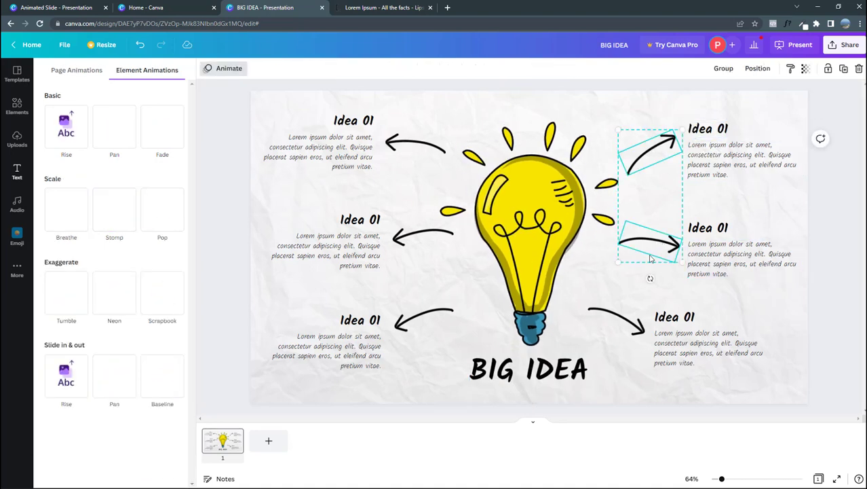
pyautogui.keyDown('shift'); pyautogui.click(626, 320); pyautogui.keyUp('shift')
pyautogui.keyDown('shift'); pyautogui.click(413, 145); pyautogui.keyUp('shift')
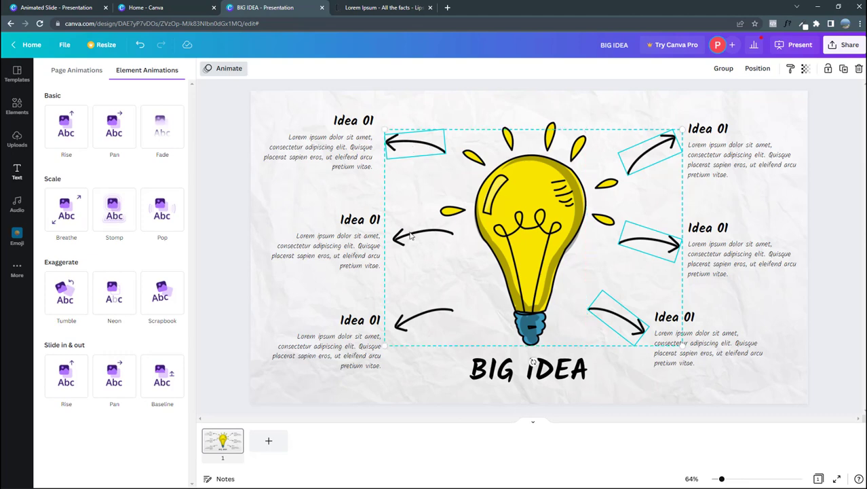
pyautogui.keyDown('shift'); pyautogui.click(410, 235); pyautogui.keyUp('shift')
pyautogui.keyDown('shift'); pyautogui.click(416, 318); pyautogui.keyUp('shift')
pyautogui.click(156, 214)
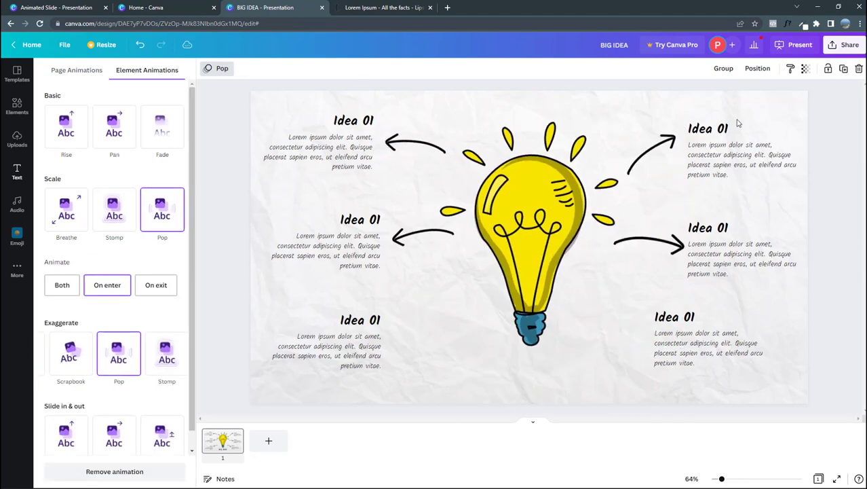
# Step: Apply the Pan text animation to the three right and three left Idea 01 captions
pyautogui.click(713, 146)
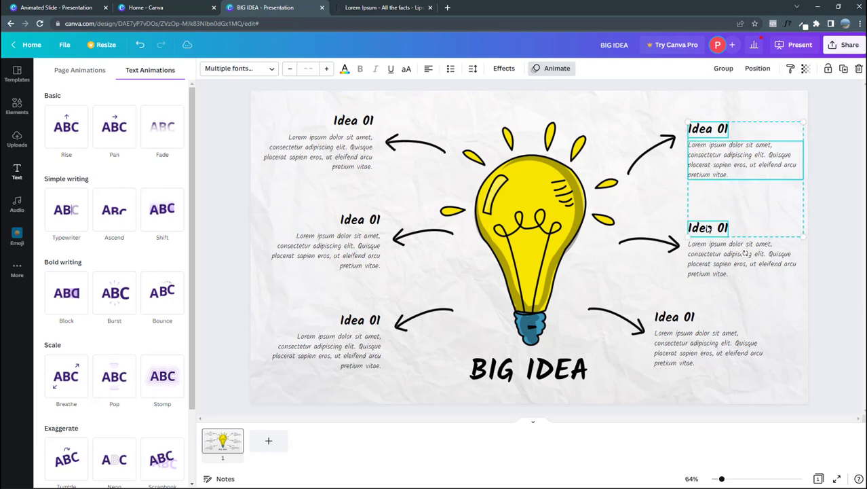
pyautogui.keyDown('shift'); pyautogui.click(712, 254); pyautogui.keyUp('shift')
pyautogui.keyDown('shift'); pyautogui.click(684, 340); pyautogui.keyUp('shift')
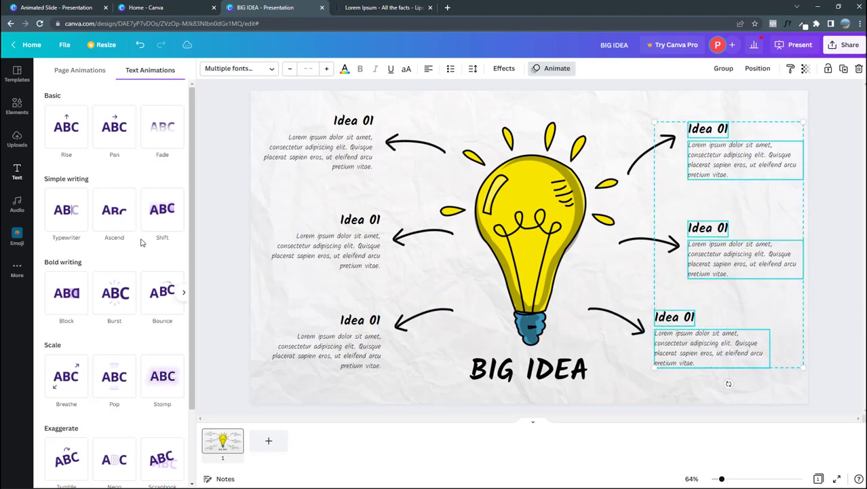
pyautogui.click(114, 127)
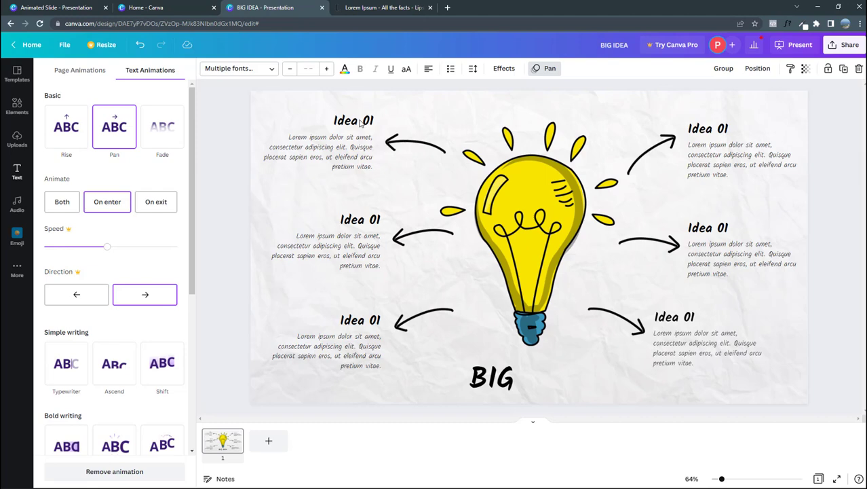
pyautogui.click(319, 151)
pyautogui.keyDown('shift'); pyautogui.click(348, 249); pyautogui.keyUp('shift')
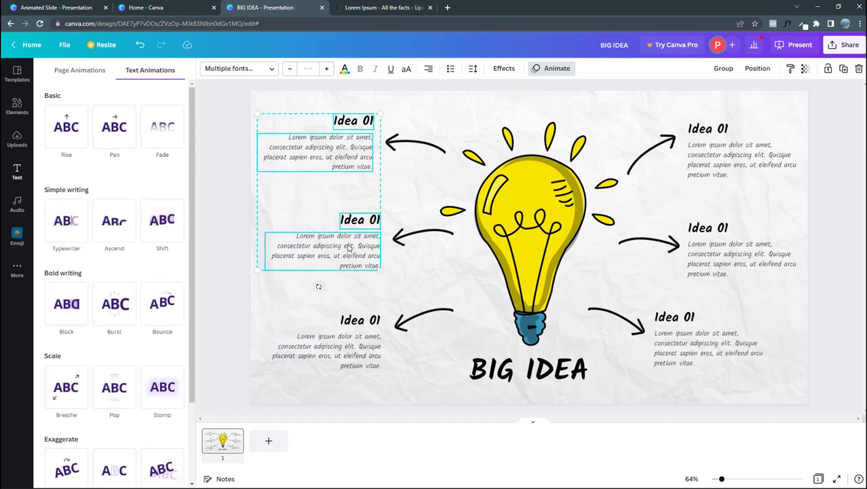
pyautogui.keyDown('shift'); pyautogui.click(343, 323); pyautogui.keyUp('shift')
pyautogui.click(119, 129)
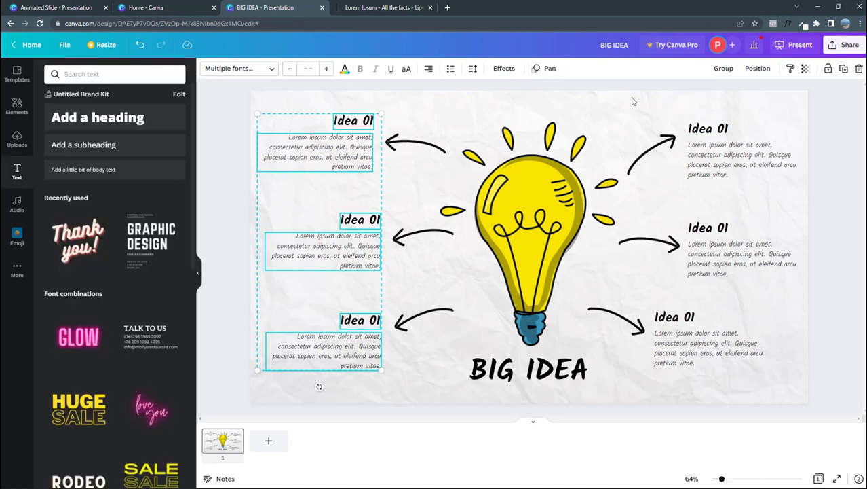
# Step: Set the crumpled-paper slide's timing to 15.0 seconds
pyautogui.click(638, 109)
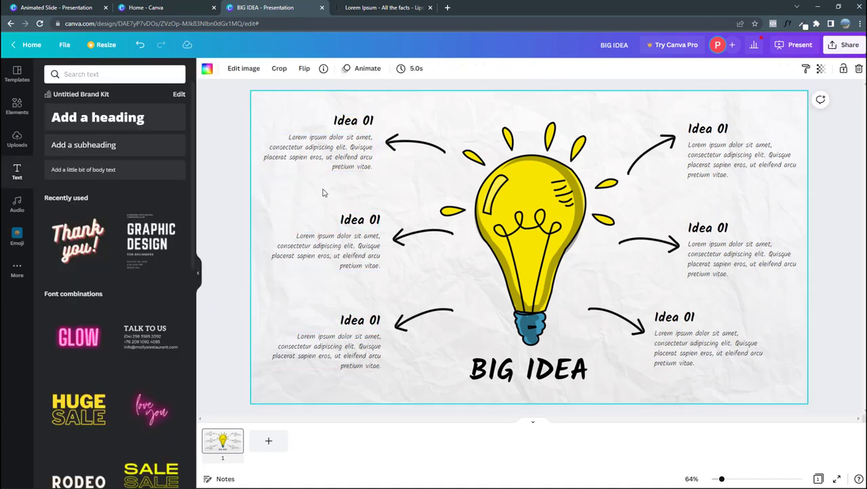
pyautogui.click(412, 68)
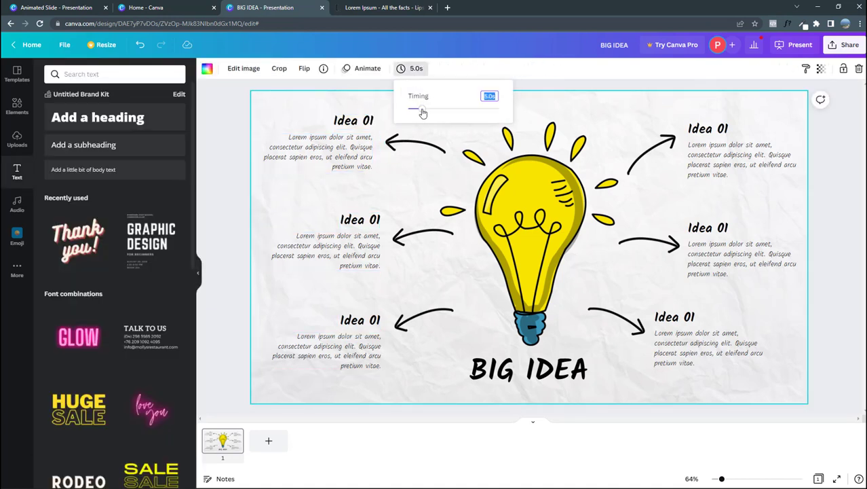
pyautogui.moveTo(422, 110); pyautogui.dragTo(452, 113)
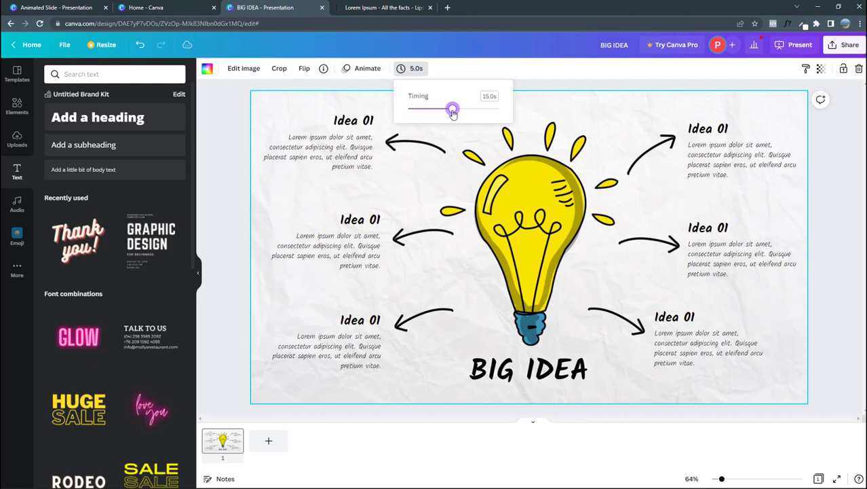
pyautogui.click(570, 99)
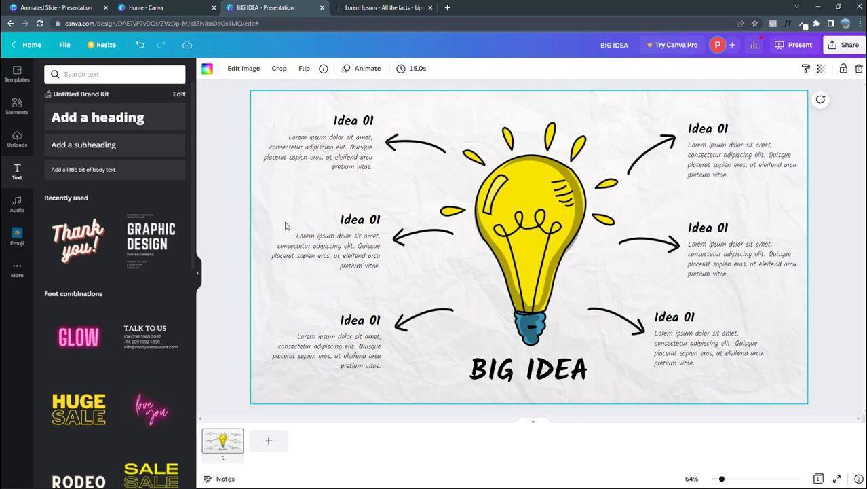
pyautogui.click(272, 442)
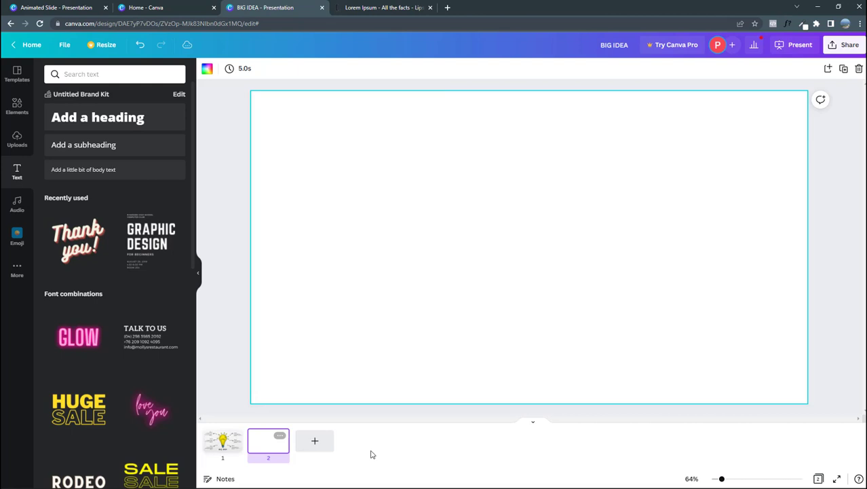
pyautogui.click(228, 446)
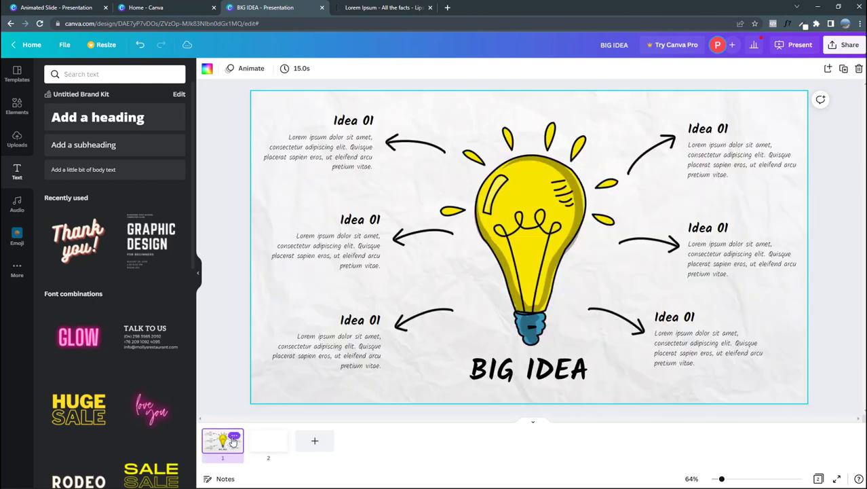
pyautogui.click(235, 438)
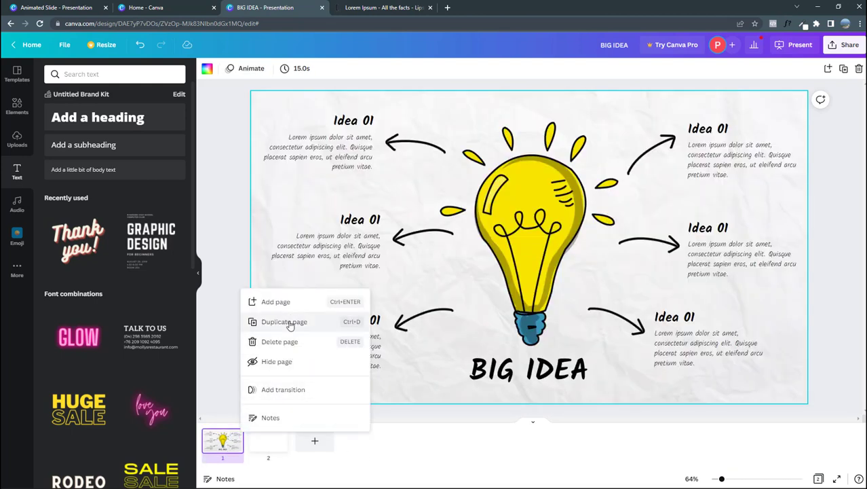
pyautogui.click(409, 434)
pyautogui.click(279, 436)
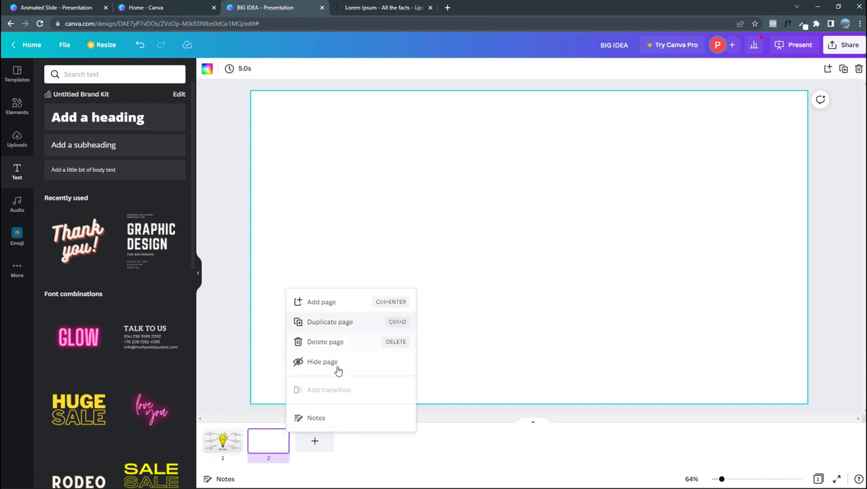
pyautogui.click(339, 342)
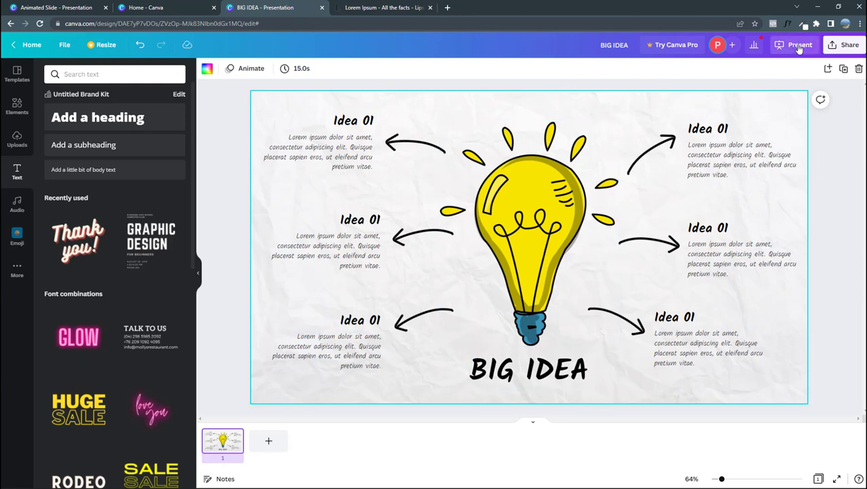
# Step: Present the BIG IDEA slide fullscreen using the Standard presentation type
pyautogui.click(801, 46)
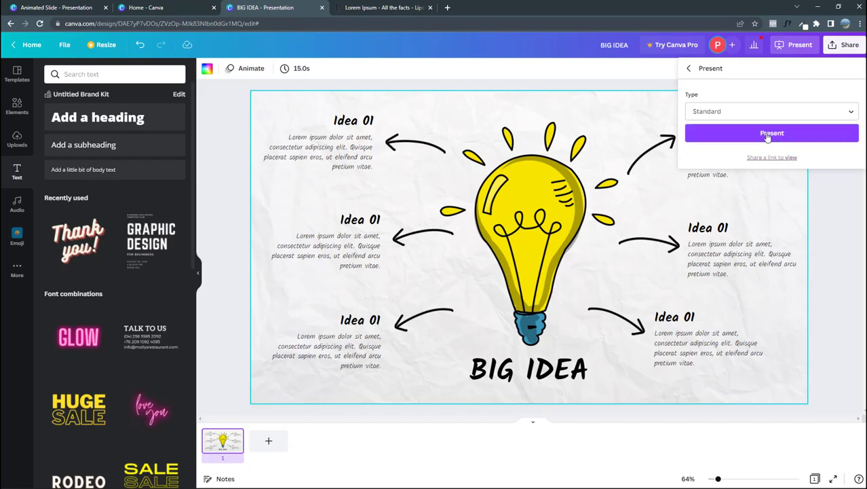
pyautogui.click(767, 135)
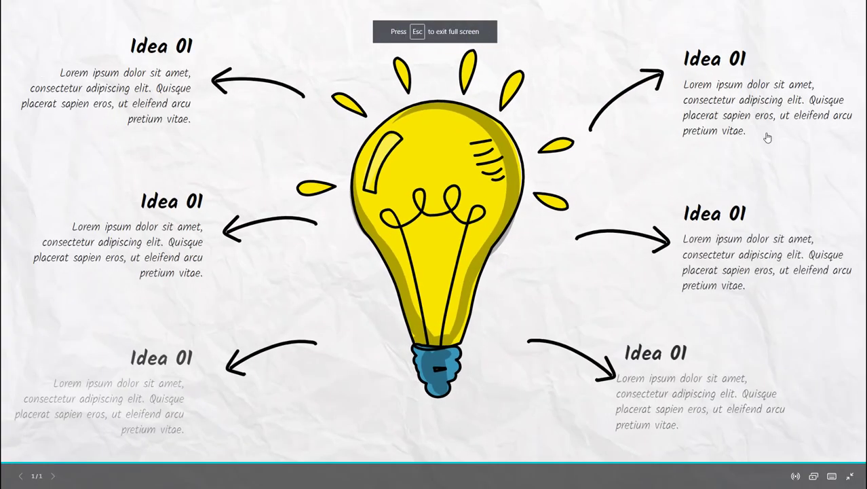